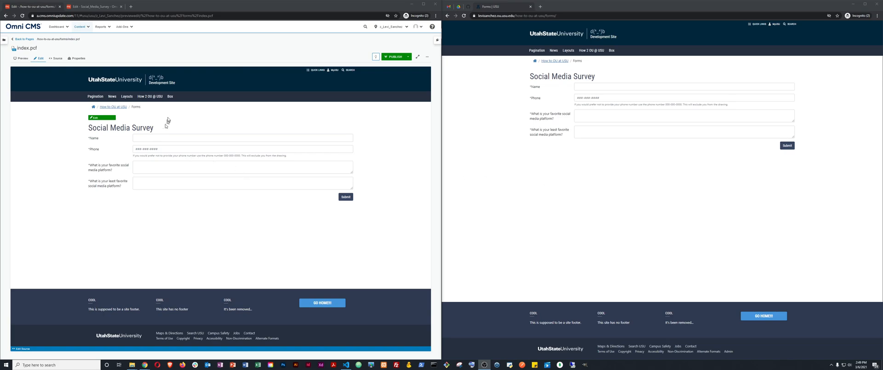
In the Social_Media_Survey form's email message, turn off including all submitted values and clear the body text.
click(96, 10)
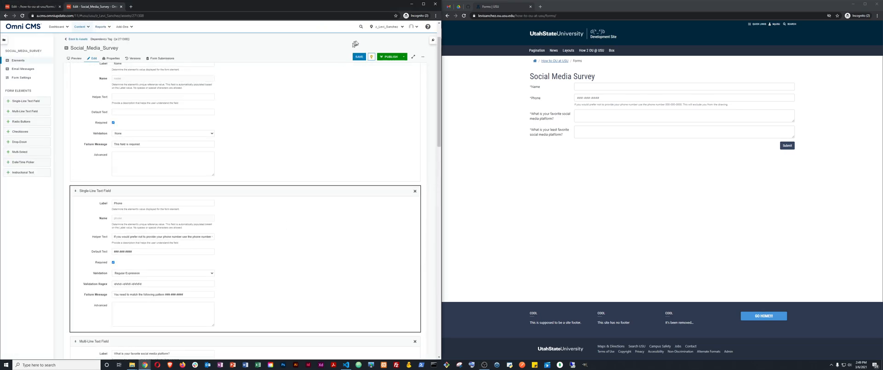
click(372, 57)
scroll(245, 152, up, 2)
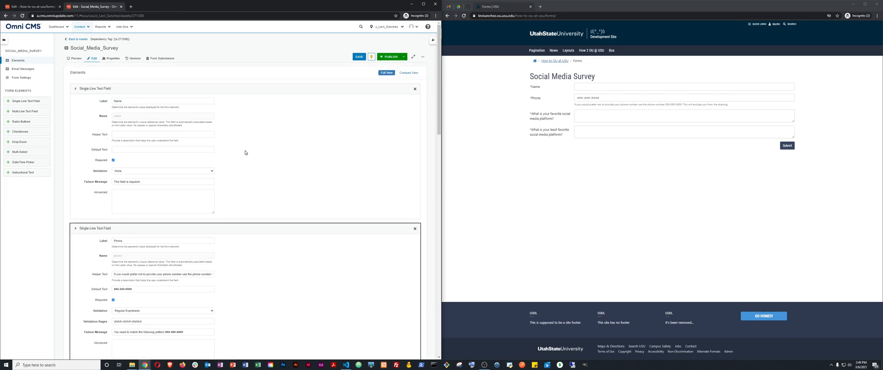
scroll(254, 177, down, 15)
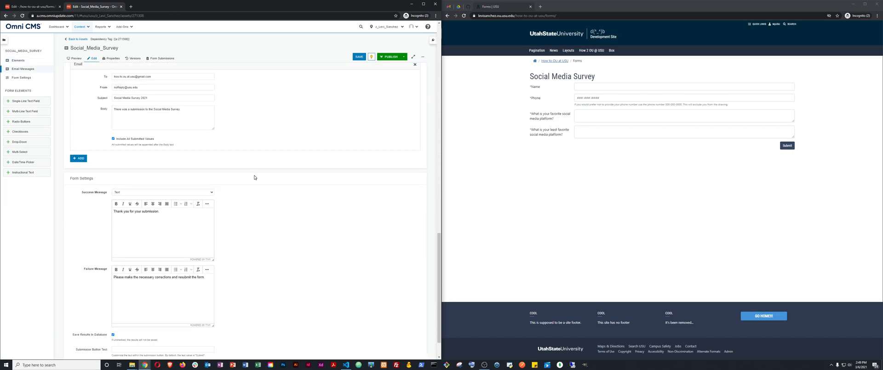
scroll(254, 177, up, 2)
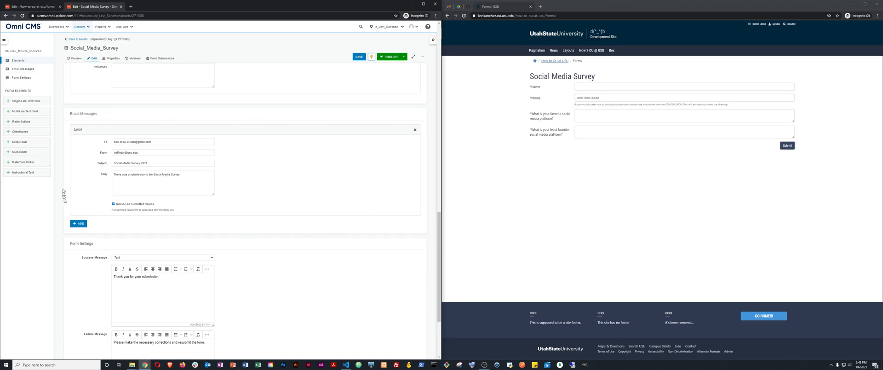
click(114, 205)
triple_click(169, 175)
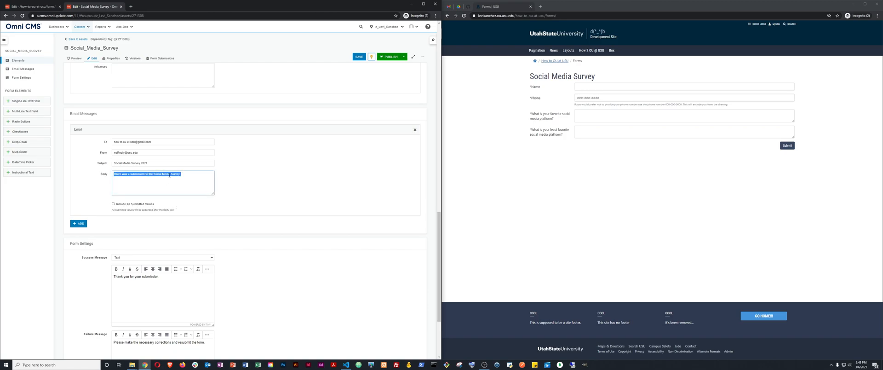
key(BackSpace)
Try filling the email body with the {{name}} placeholder, and clear the body again.
scroll(166, 181, up, 3)
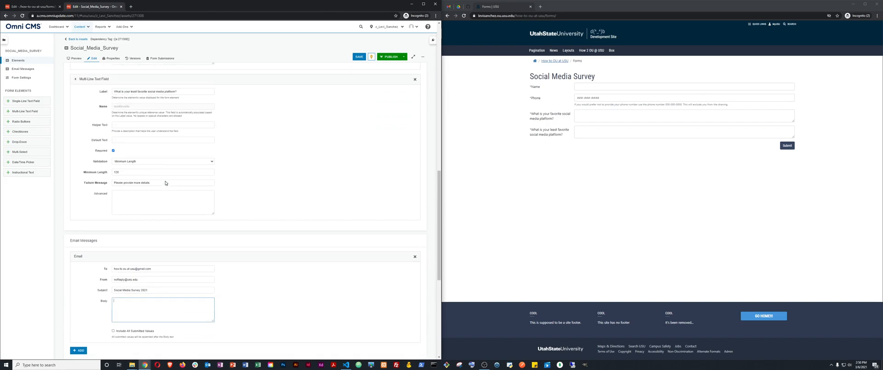
scroll(165, 161, down, 2)
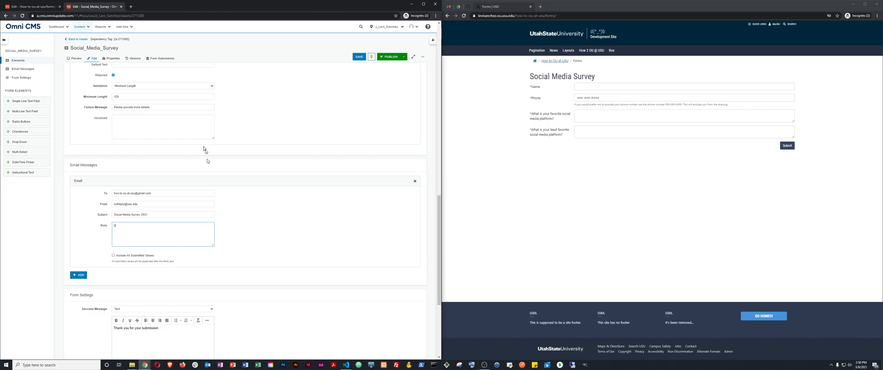
scroll(199, 182, up, 6)
scroll(199, 182, up, 5)
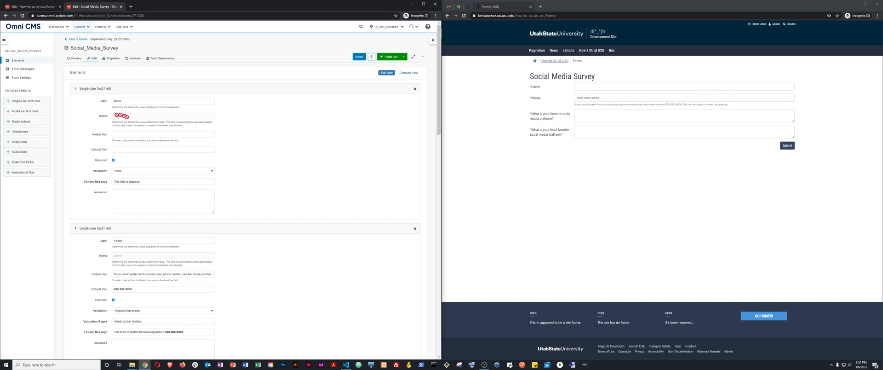
scroll(180, 161, down, 4)
scroll(181, 161, down, 5)
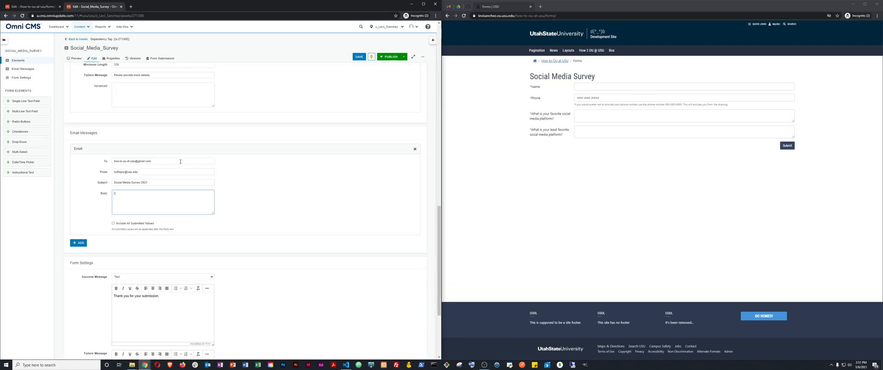
text(e)
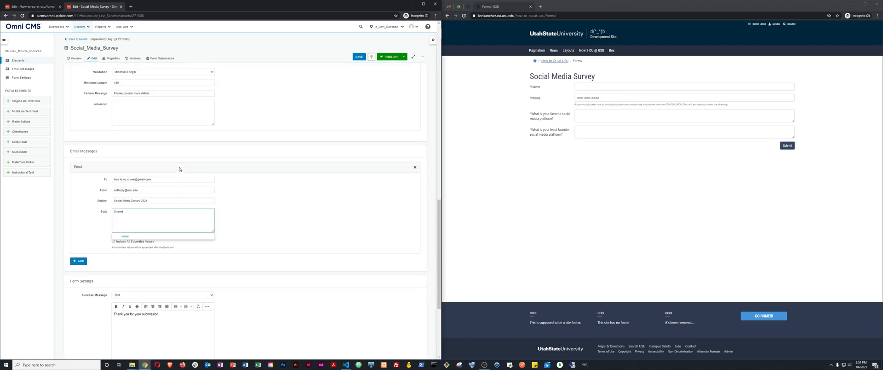
text(}})
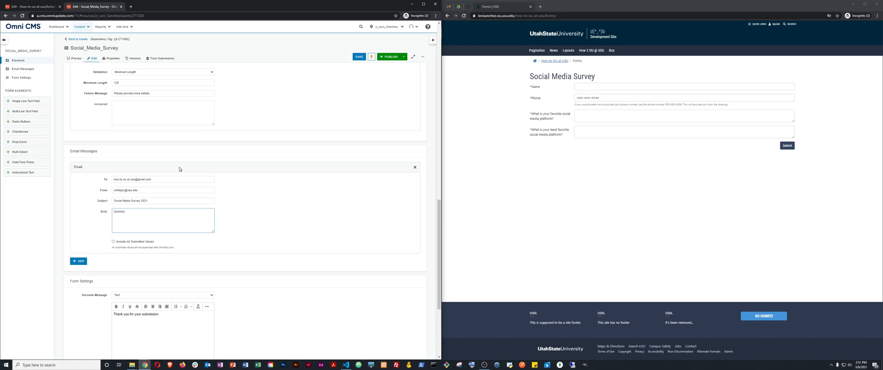
key(ctrl+a)
key(BackSpace)
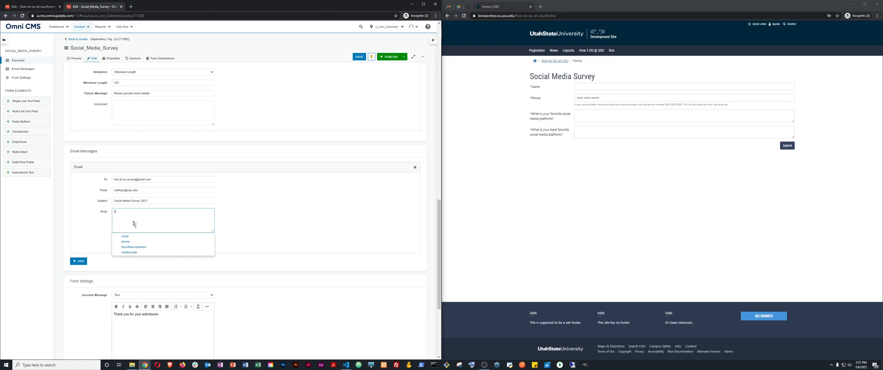
Fill the email body with the placeholders {{name}}, {{phone}}, {{favoritesocialmedia}} and {{leastfavorite}}, and save the form.
scroll(129, 253, up, 1)
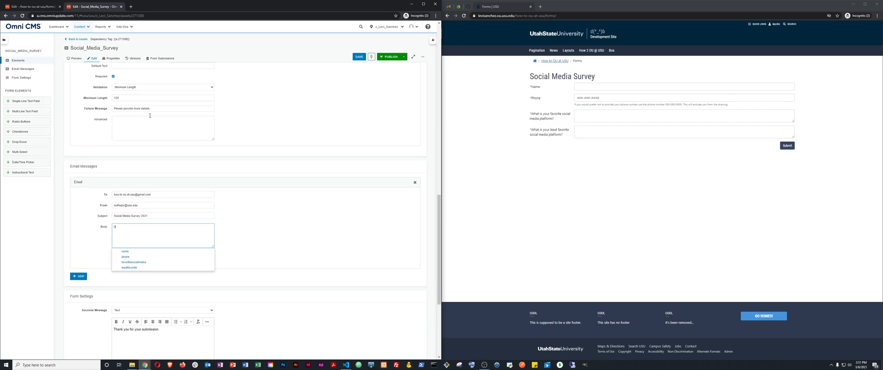
scroll(151, 154, down, 2)
click(125, 185)
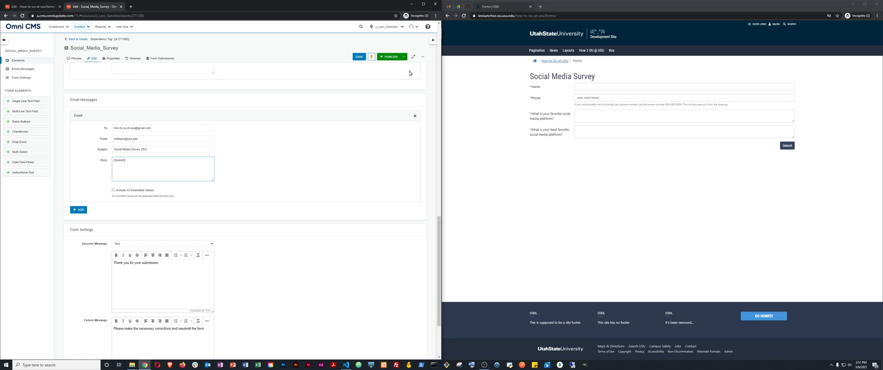
click(362, 58)
text({{)
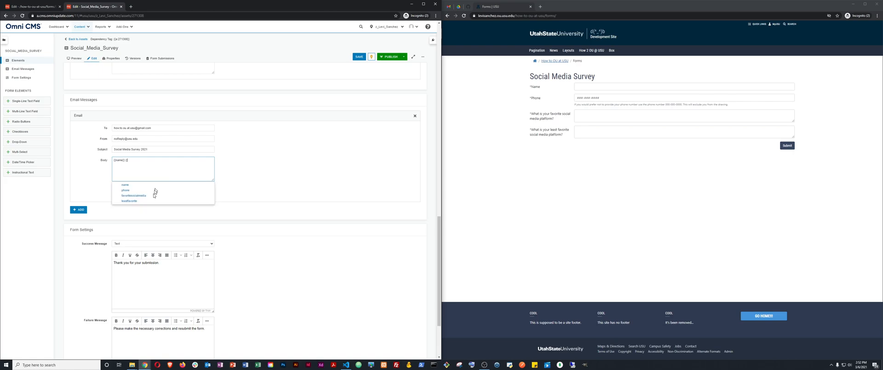
click(130, 191)
text({{)
click(132, 196)
text({{favoritesocialmedia}} {{)
click(136, 203)
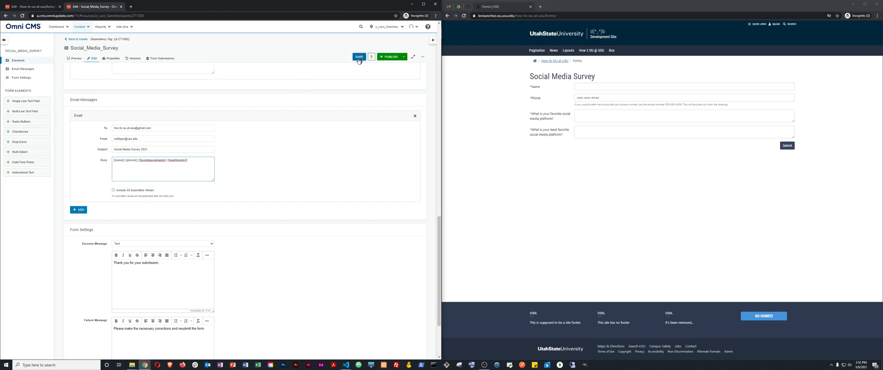
click(359, 57)
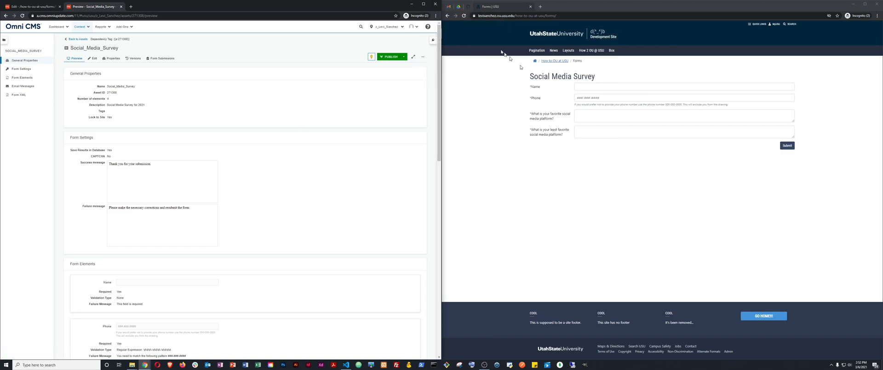
Switch to Gmail, open the Social Media Survey 2021 email and start a filter for messages like it.
click(448, 6)
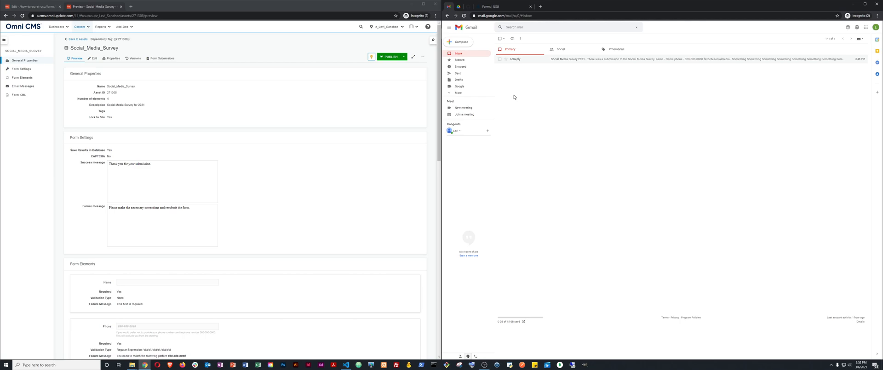
click(533, 61)
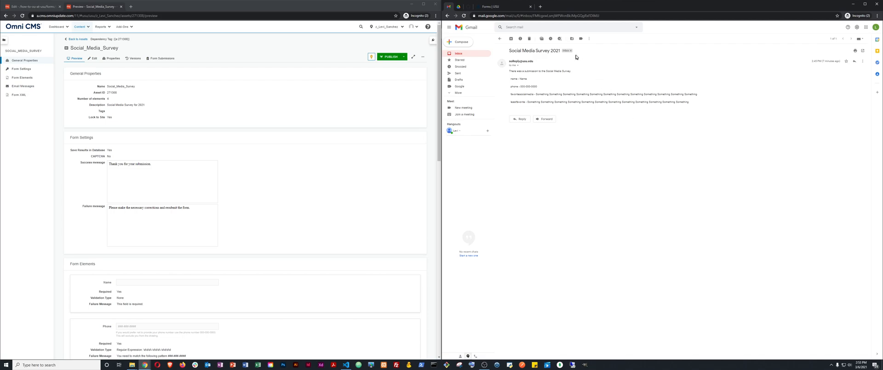
click(590, 40)
click(607, 71)
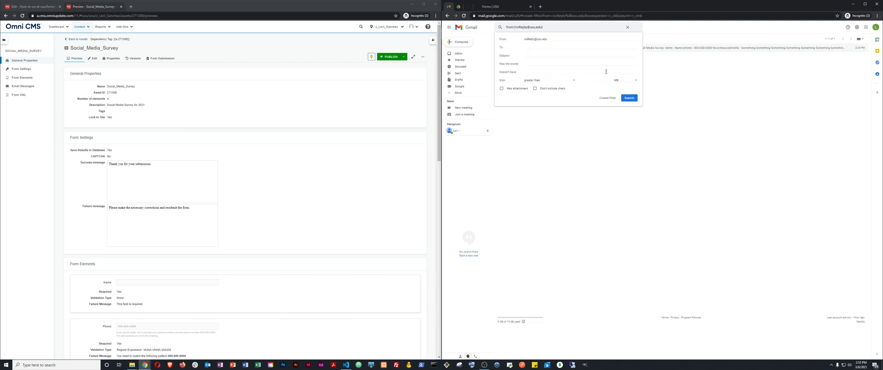
Set the filter's subject criterion to Social Media Survey 2021 and continue to the filter's actions.
click(533, 55)
scroll(122, 214, down, 10)
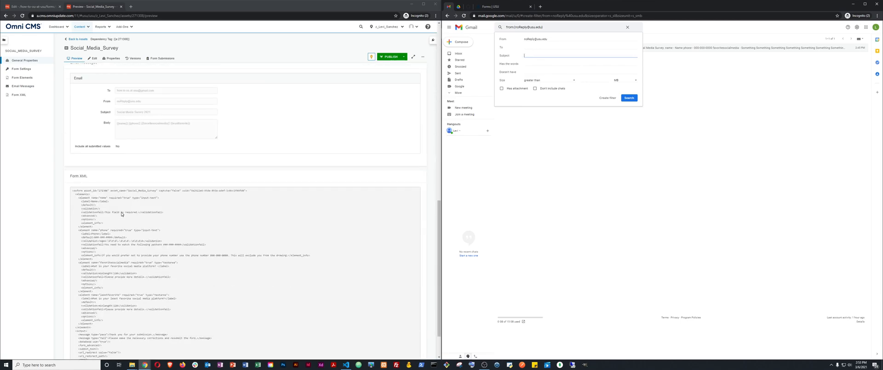
scroll(122, 214, up, 2)
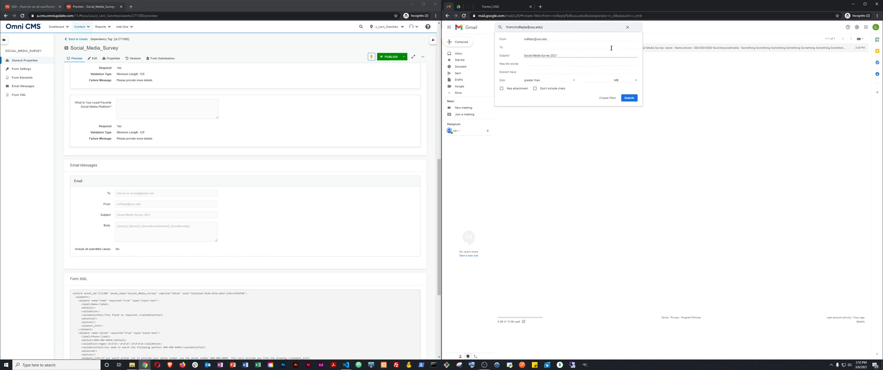
click(607, 98)
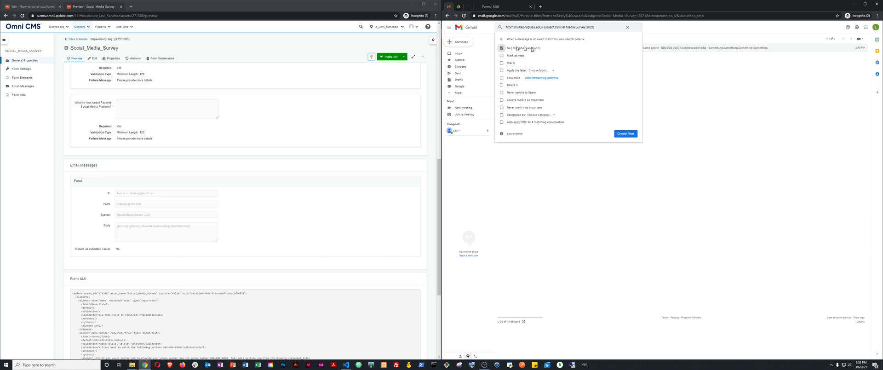
Set the filter to skip the inbox, star messages and apply a new label named social_media_survey_2021.
click(502, 64)
click(502, 71)
click(543, 71)
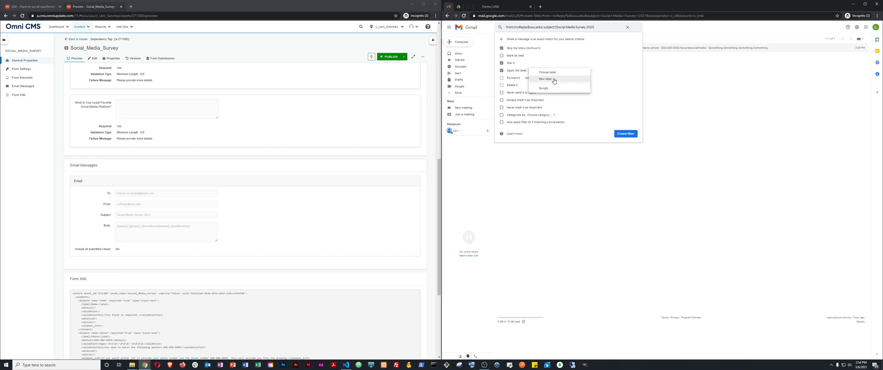
click(545, 79)
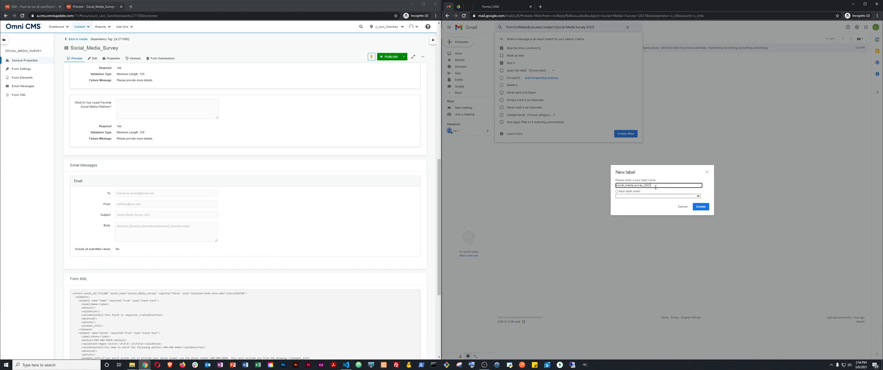
click(701, 207)
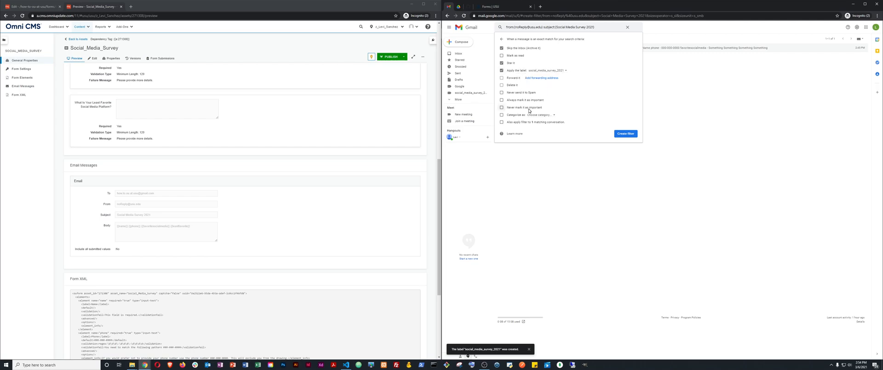
Have the filter never send messages to spam and also apply to matching conversations, and create it.
click(502, 93)
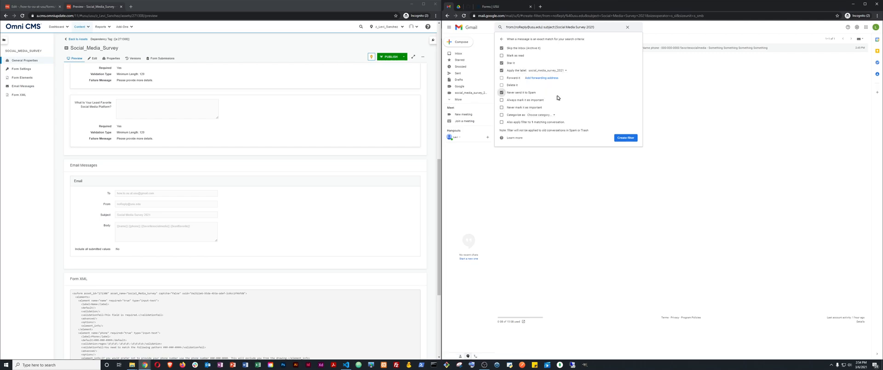
click(502, 122)
click(620, 139)
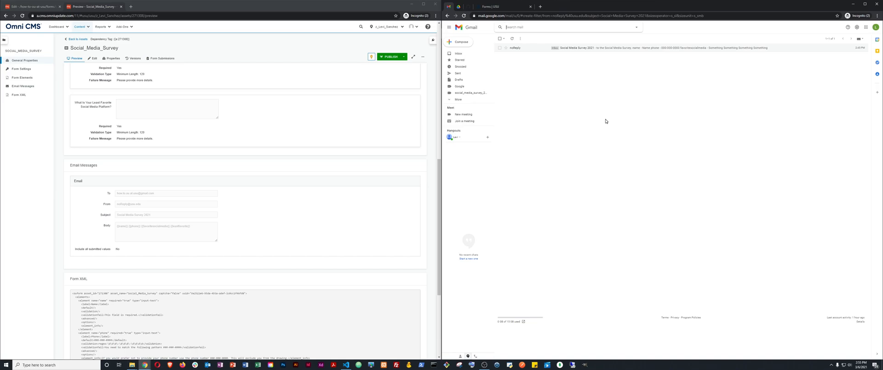
Switch to Google Sheets at sheets.google.com, dismiss the welcome dialog and create a blank spreadsheet.
click(459, 7)
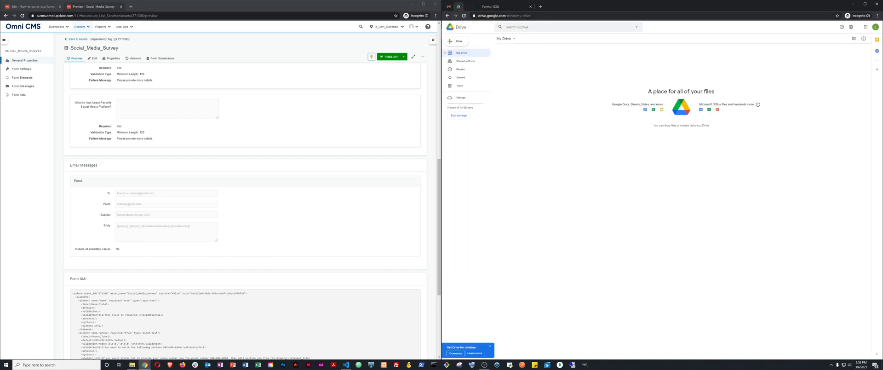
click(506, 16)
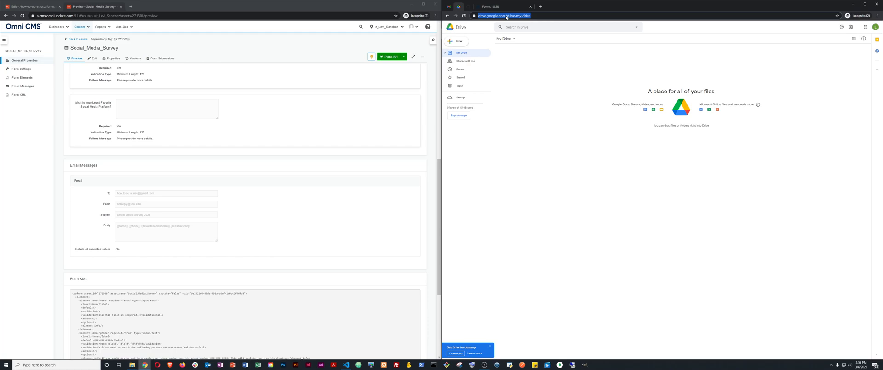
text(sheets.google.com)
key(Return)
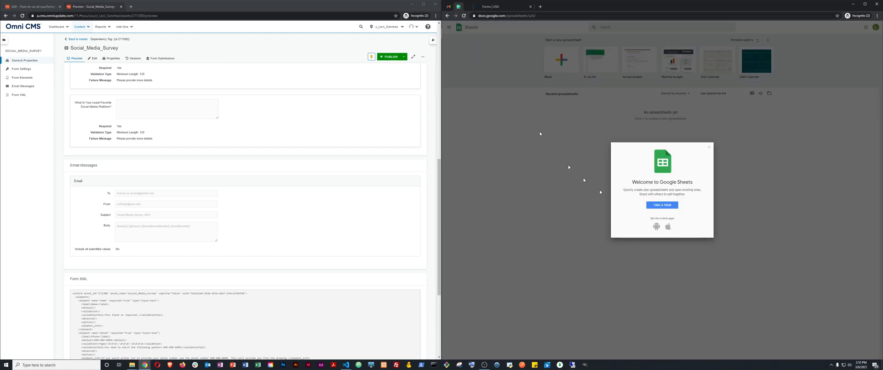
click(710, 148)
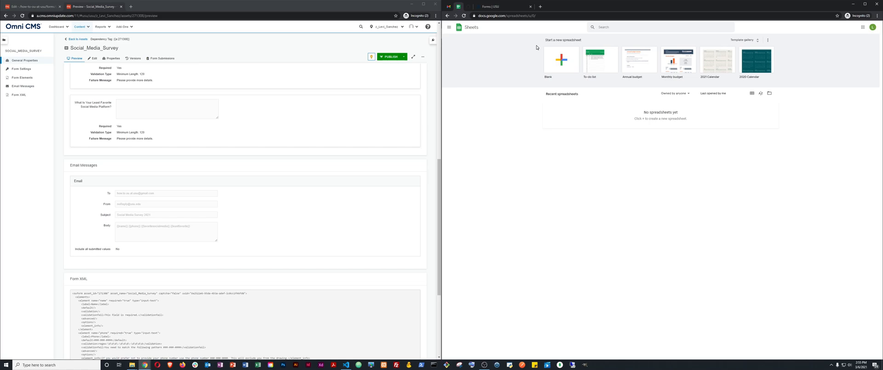
click(562, 60)
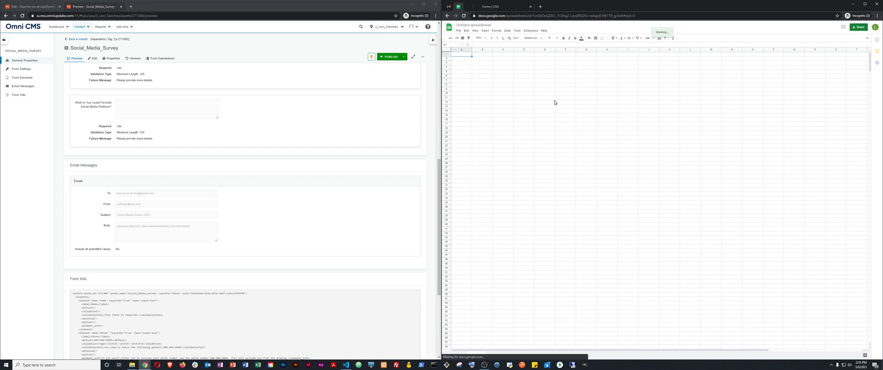
Rename the untitled spreadsheet as Social_Media_Survey.
click(479, 25)
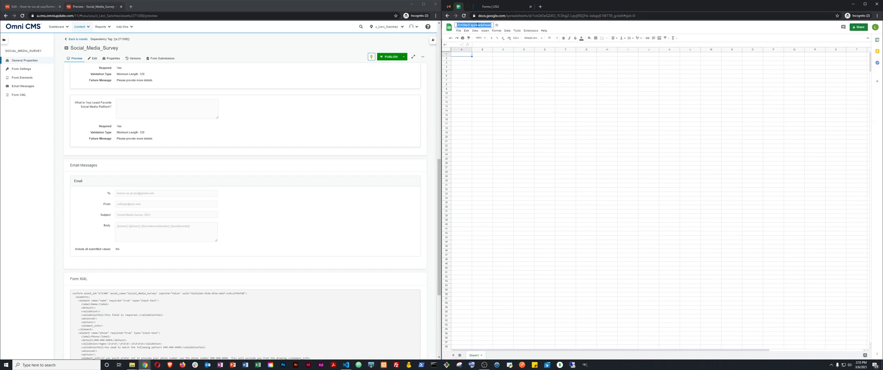
text(Social_ Media_Survey)
click(489, 69)
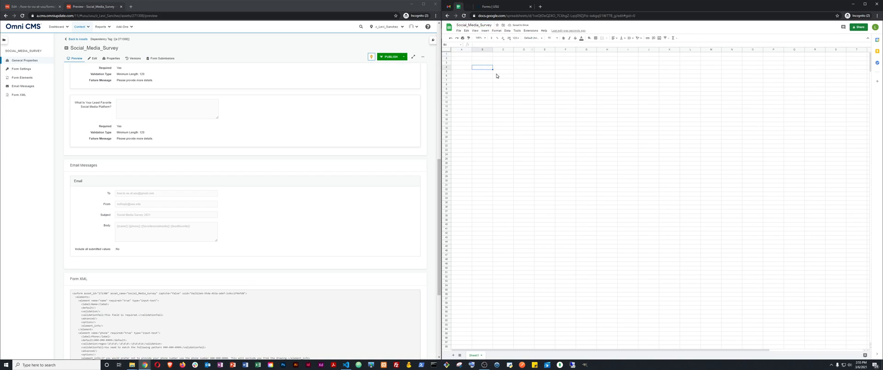
Move the Gmail and spreadsheet tabs into the Omni CMS browser window and bring up the Social_Media_Survey spreadsheet.
ctrl+click(449, 8)
drag(449, 8, 318, 10)
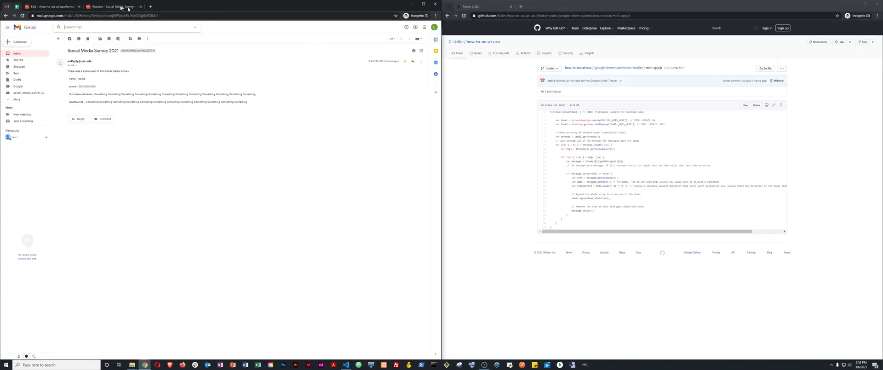
click(17, 7)
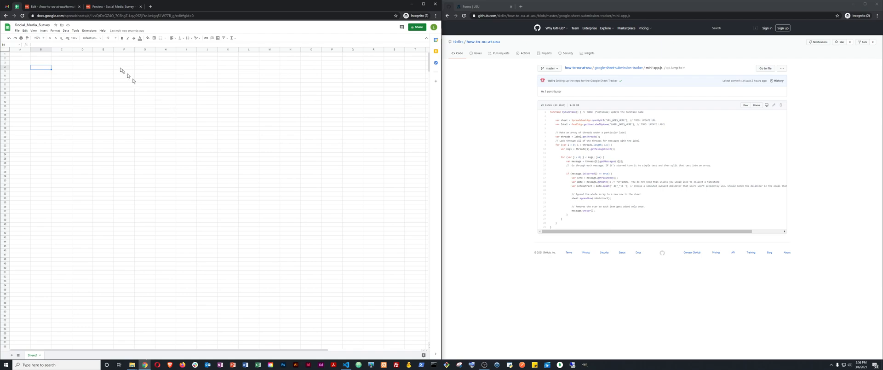
Dismiss the relocated-items tip and open the Apps Script editor for the Social_Media_Survey spreadsheet.
click(75, 31)
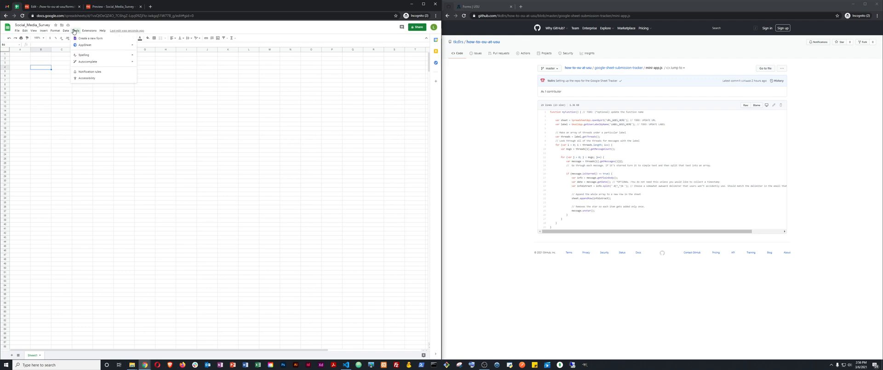
mouse_move(65, 31)
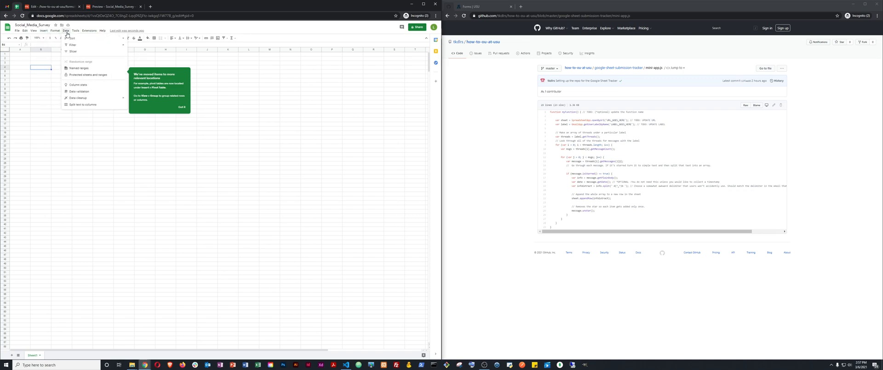
click(159, 126)
click(182, 107)
click(74, 31)
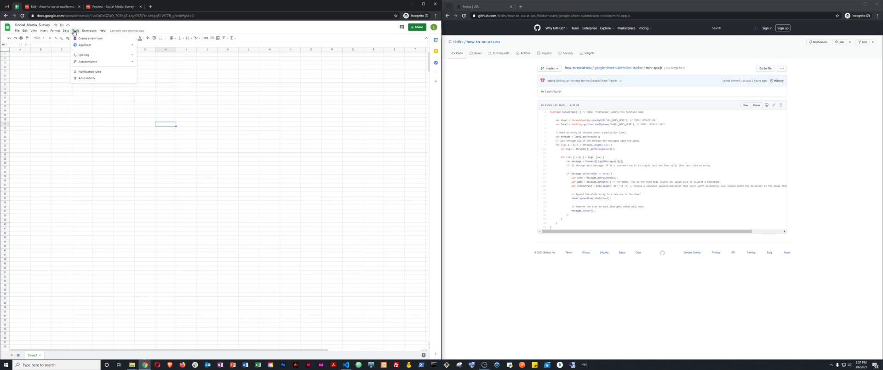
mouse_move(87, 32)
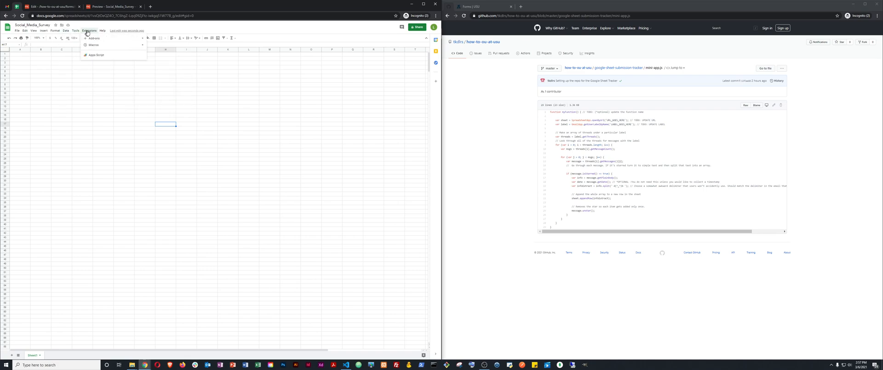
click(98, 55)
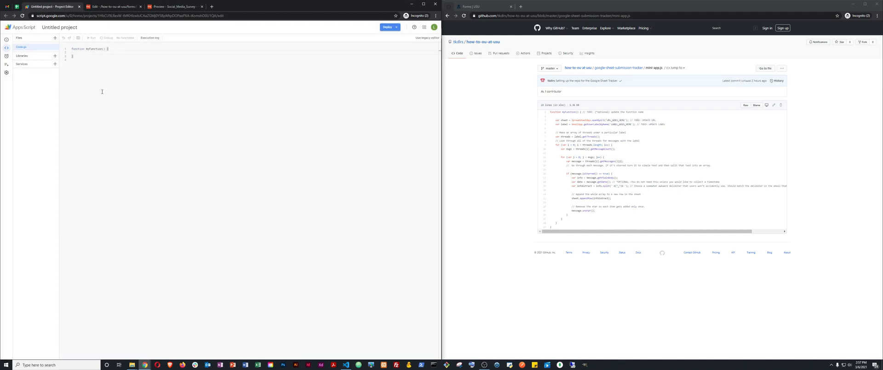
Rename the untitled Apps Script project as Social_Media_Survey.
click(59, 27)
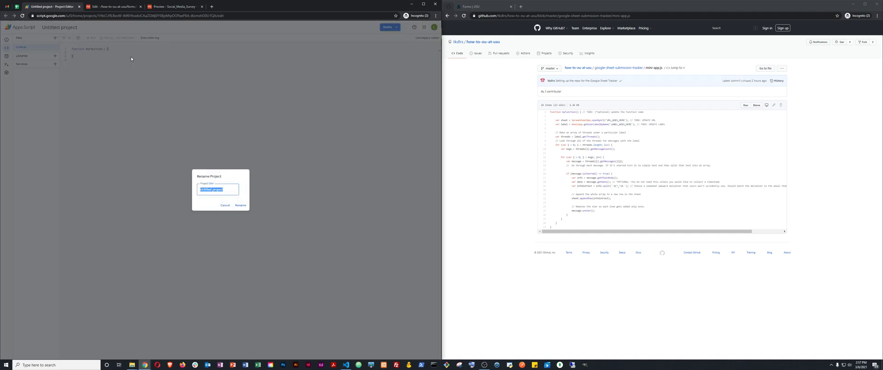
key(BackSpace)
text(Social_Media_Survey)
click(240, 205)
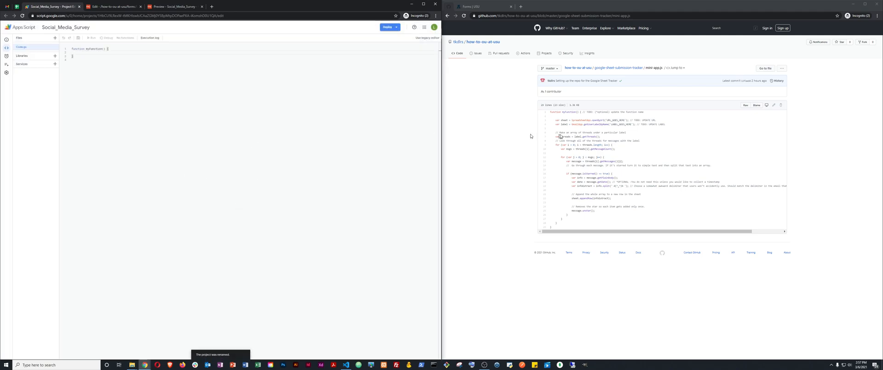
Copy the entire script from the GitHub page and replace the default code in the Apps Script editor with it.
drag(569, 228, 548, 112)
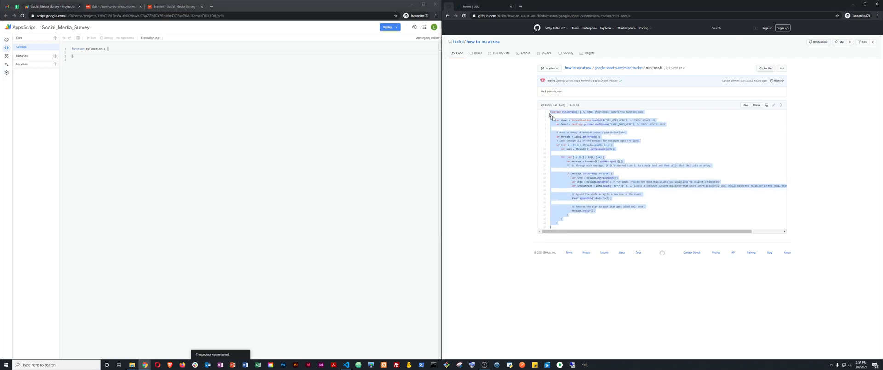
right_click(562, 123)
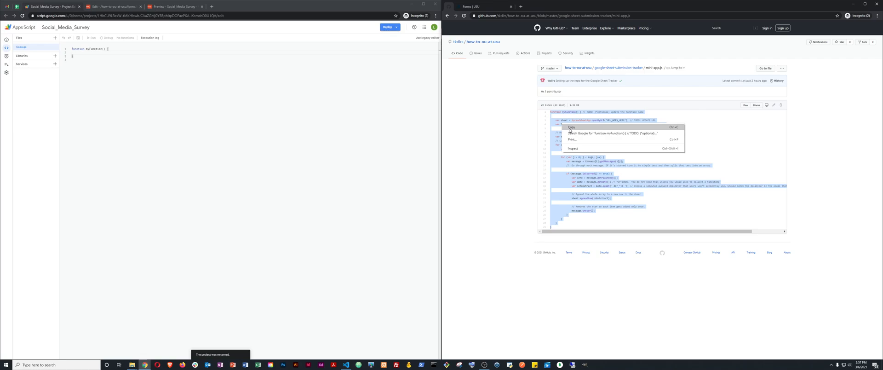
click(571, 128)
click(147, 116)
key(ctrl+a)
key(BackSpace)
key(ctrl+v)
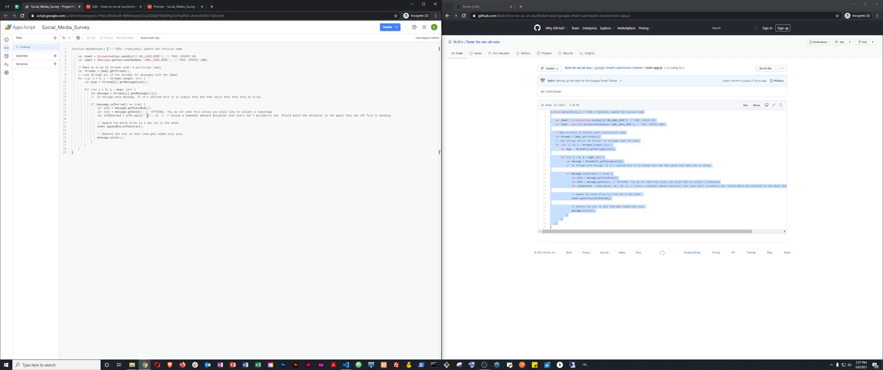
Rename the script's function as saveSocialMediaDescriptionToSheet and delete the TODO comment on its line.
drag(114, 49, 182, 50)
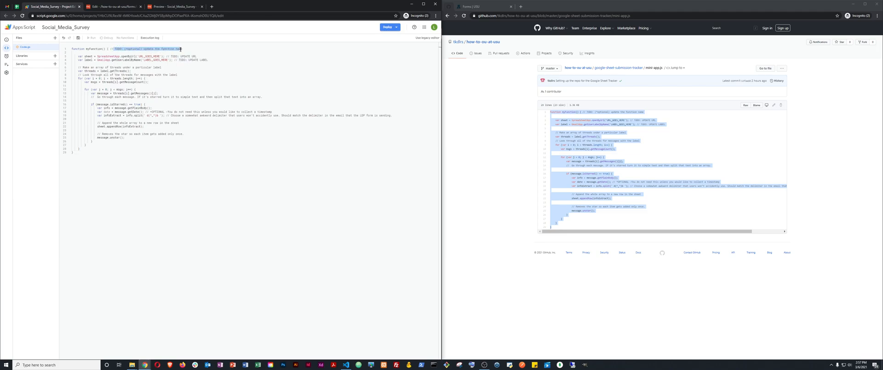
click(178, 71)
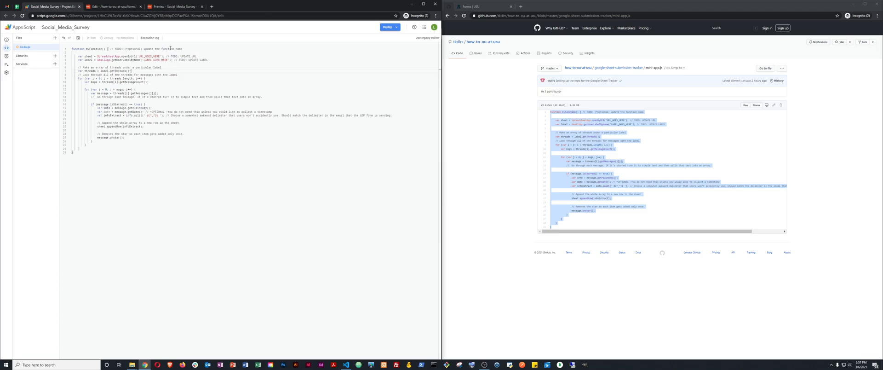
double_click(93, 49)
text(saveSocialMediaSubscriptionToSheet)
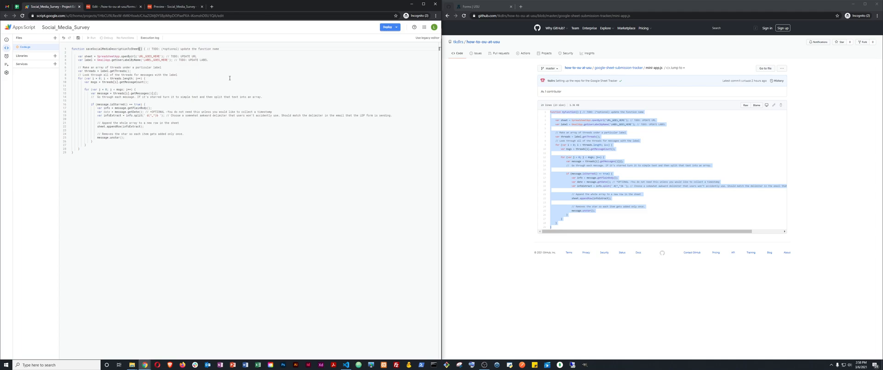
key(ctrl+shift+Left)
drag(147, 49, 172, 49)
key(shift+End)
key(BackSpace)
Replace the URL_GOES_HERE placeholder in the script with the Social_Media_Survey spreadsheet's copied web address.
double_click(146, 57)
click(16, 7)
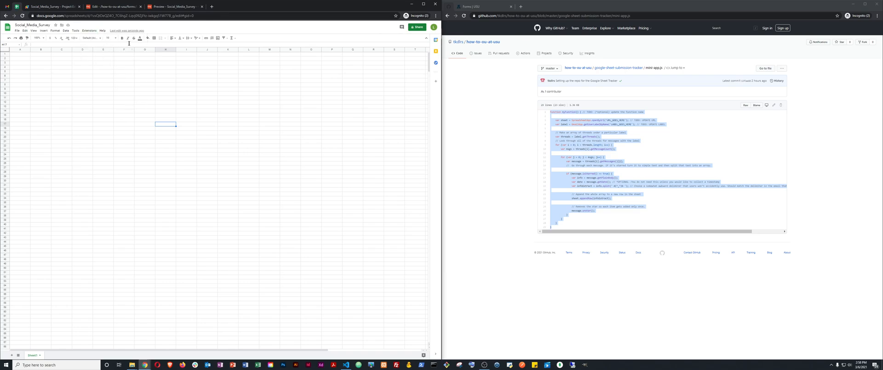
click(107, 16)
right_click(108, 15)
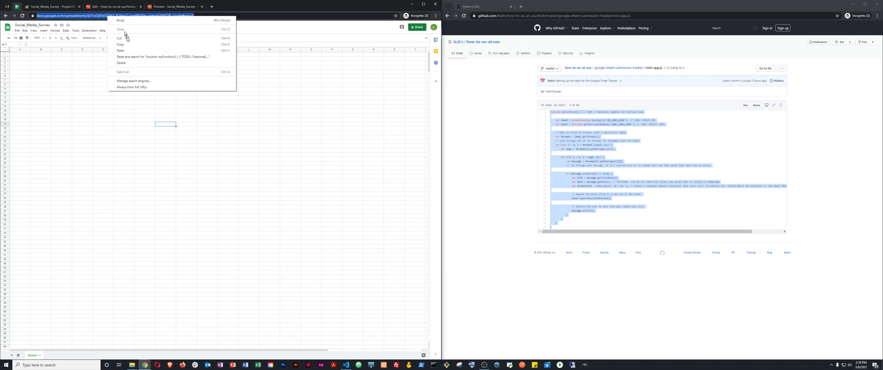
click(122, 35)
click(69, 6)
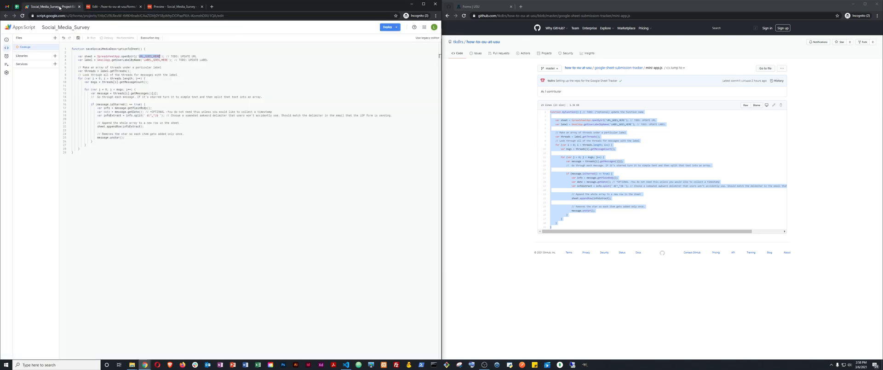
double_click(146, 56)
key(ctrl+v)
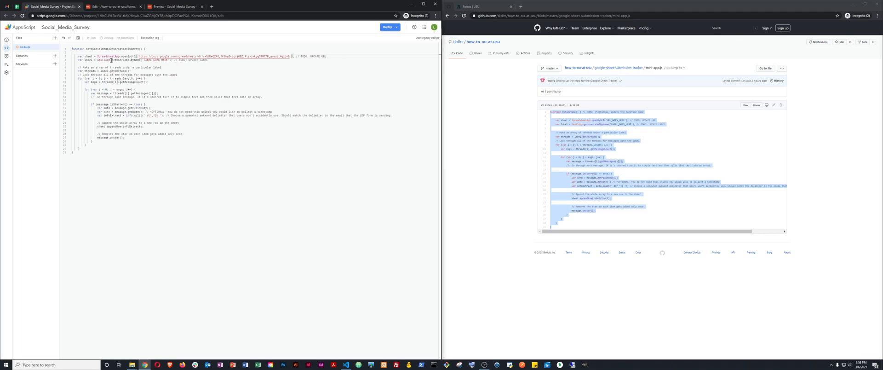
Check the label name in Gmail and replace the script's LABEL_GOES_HERE placeholder with social_media_survey_2021.
double_click(153, 60)
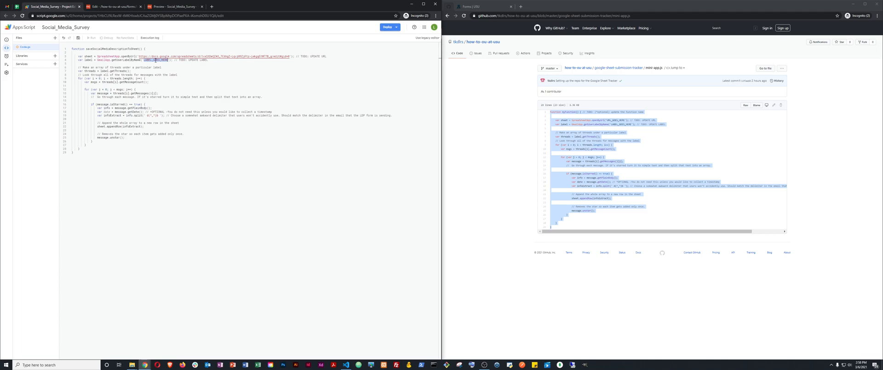
click(8, 6)
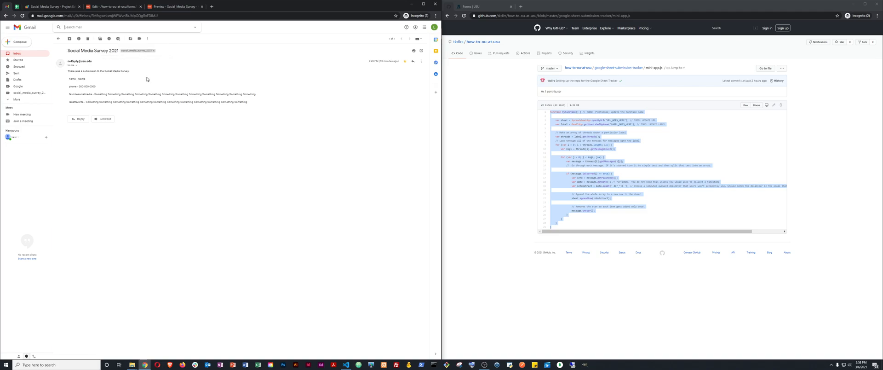
key(ctrl+f)
text(social_m)
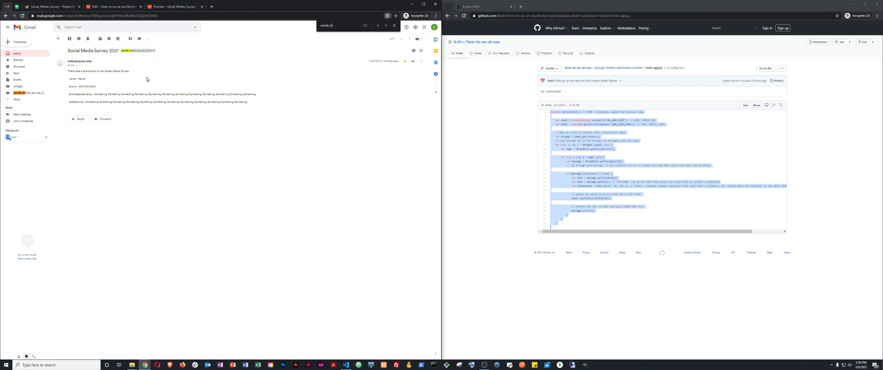
text(edia_surver)
key(BackSpace)
text(y_2021)
key(ctrl+a)
key(BackSpace)
click(394, 27)
click(51, 10)
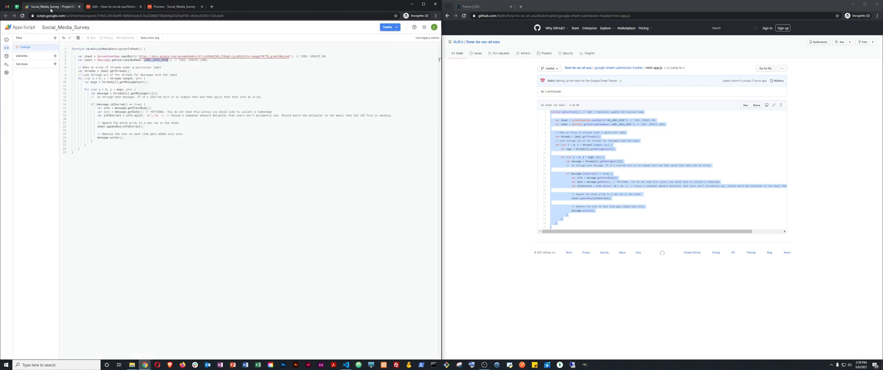
text(social_media_survey_2021)
Delete the TODO comments at the ends of the script's label and sheet variable lines.
key(ctrl+shift+Left)
key(ctrl+shift+Left)
key(ctrl+shift+Left)
key(ctrl+shift+Left)
key(ctrl+shift+Left)
key(BackSpace)
key(Up)
key(End)
key(ctrl+shift+Left)
key(ctrl+shift+Left)
key(ctrl+shift+Left)
key(ctrl+shift+Left)
key(ctrl+shift+Left)
key(BackSpace)
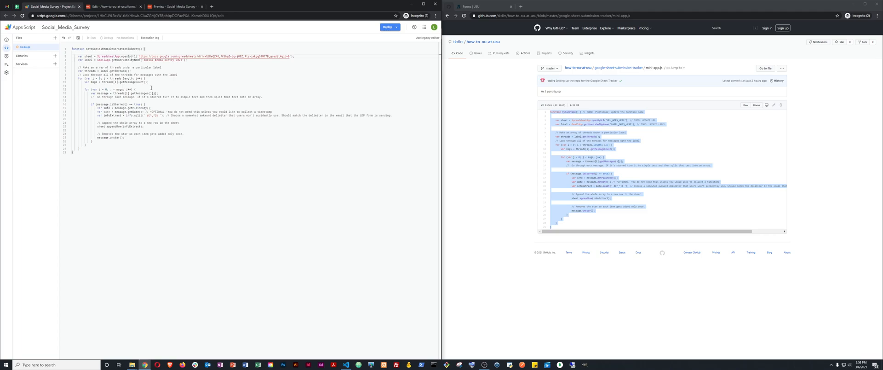
drag(78, 56, 118, 57)
click(89, 60)
double_click(105, 71)
double_click(102, 126)
Copy the delimiter string from the split call on the script's infoExtract line.
click(124, 116)
drag(145, 116, 159, 115)
right_click(153, 116)
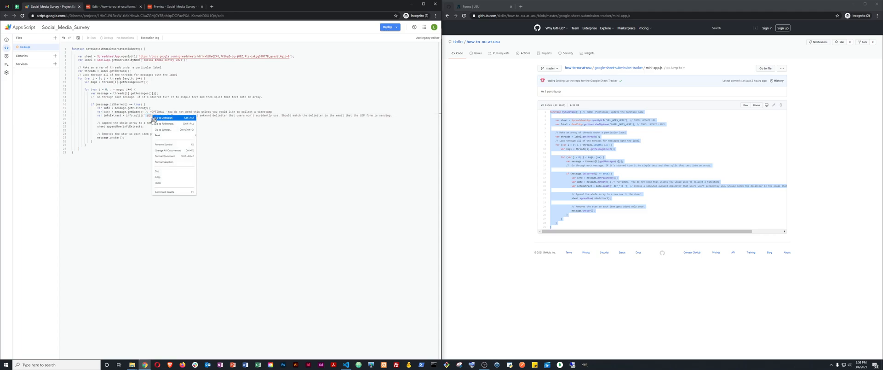
click(164, 177)
click(139, 119)
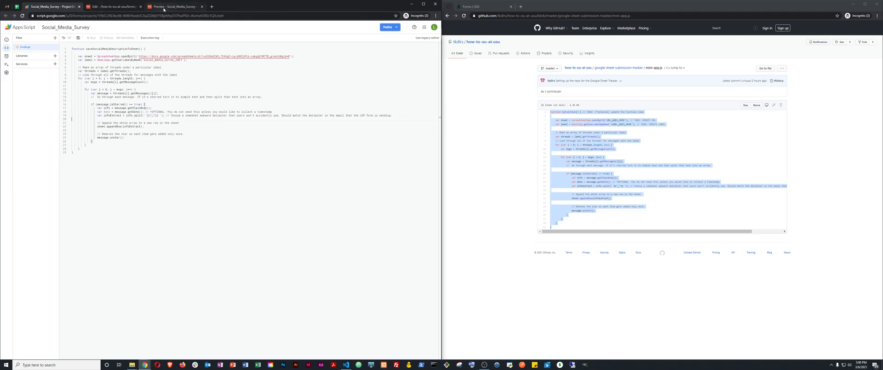
Switch to the Social_Media_Survey form in Omni CMS and open its email message settings for editing.
click(164, 7)
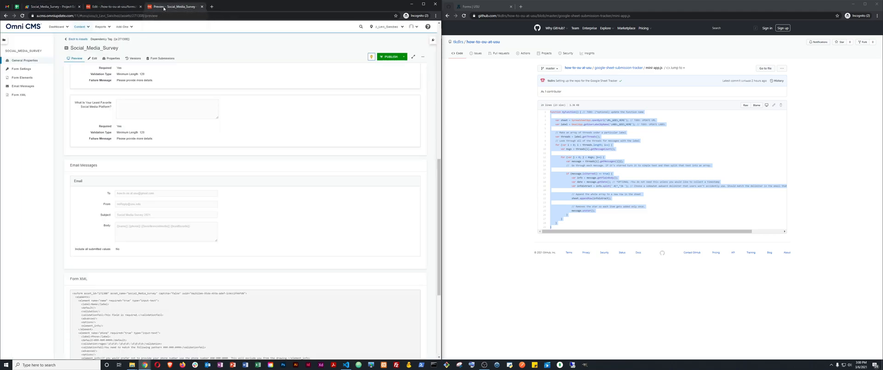
click(93, 58)
click(23, 68)
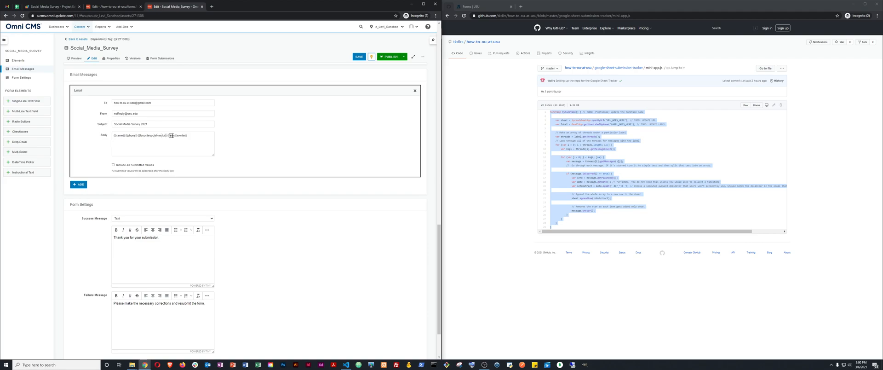
Insert the copied delimiter between the name, phone, favorite social media and least favorite placeholders in the email body.
click(126, 137)
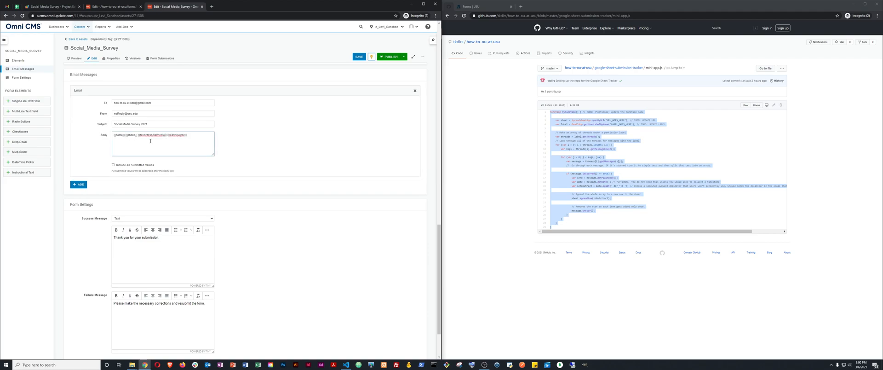
key(ctrl+v)
click(149, 134)
key(ctrl+v)
key(BackSpace)
key(ctrl+shift+Right)
key(ctrl+shift+Right)
key(ctrl+shift+Right)
key(Right)
key(ctrl+v)
Compare the delimiter in the form's email body with the one in the Apps Script split call.
drag(136, 136, 128, 135)
click(133, 136)
drag(137, 135, 128, 136)
click(69, 7)
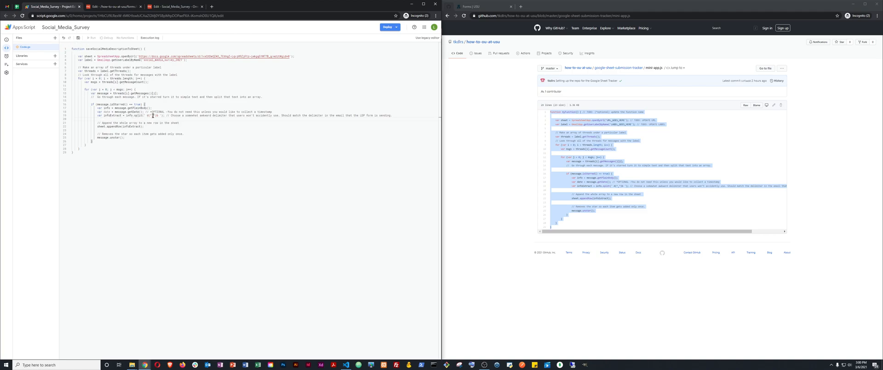
drag(158, 115, 147, 116)
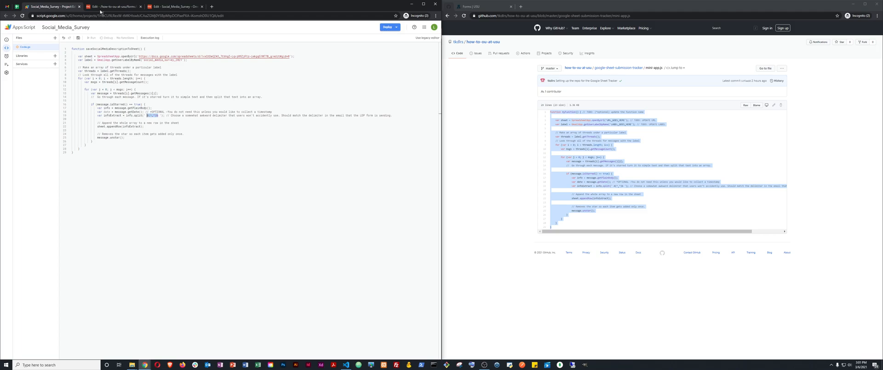
Save the edited Social_Media_Survey form in Omni CMS and publish it.
click(169, 8)
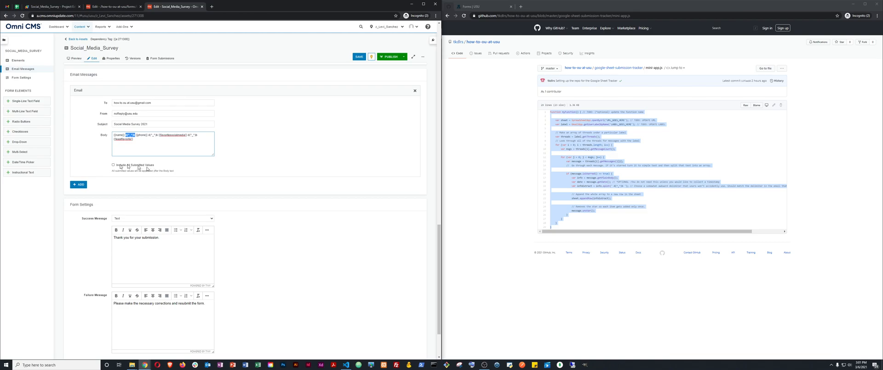
click(359, 57)
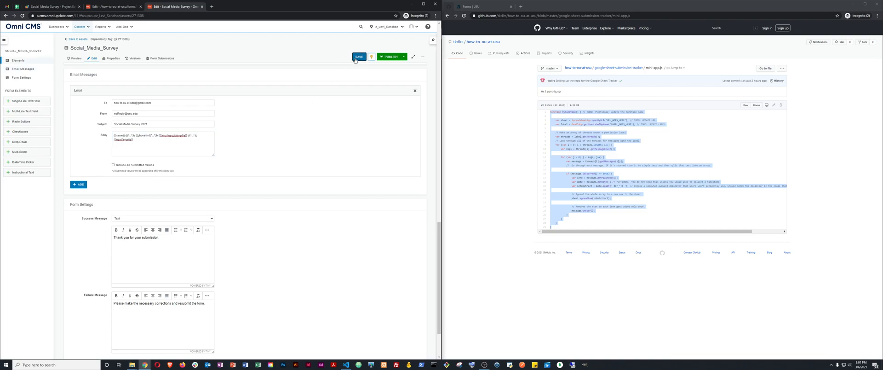
click(386, 57)
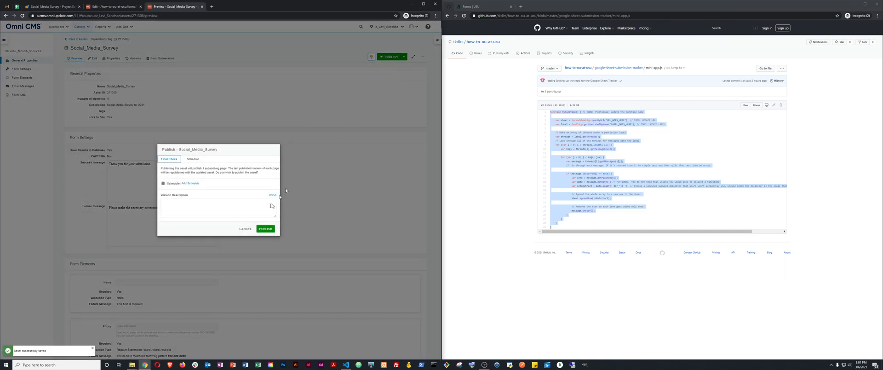
click(264, 229)
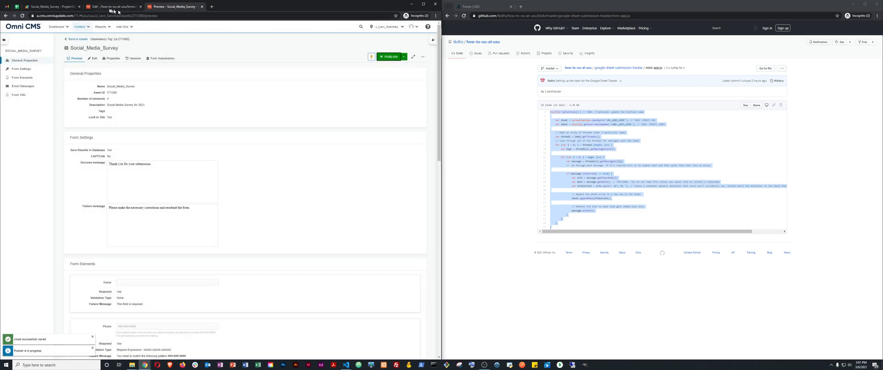
Save the Social_Media_Survey script project in Apps Script and run the saveSocialMediaDescriptionToSheet function.
click(48, 8)
click(226, 127)
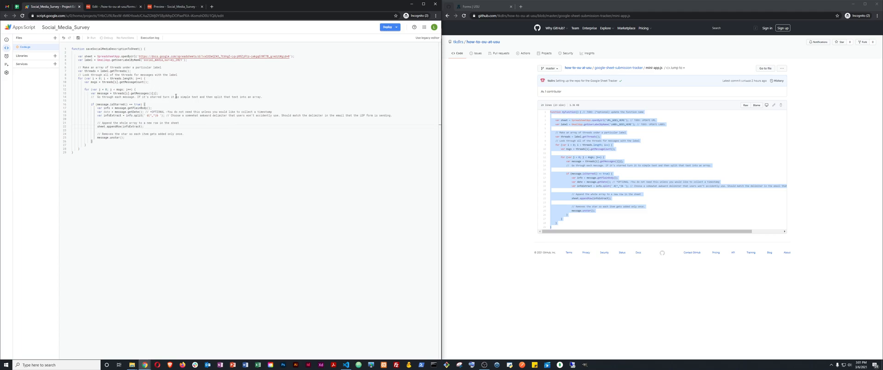
click(78, 39)
click(91, 38)
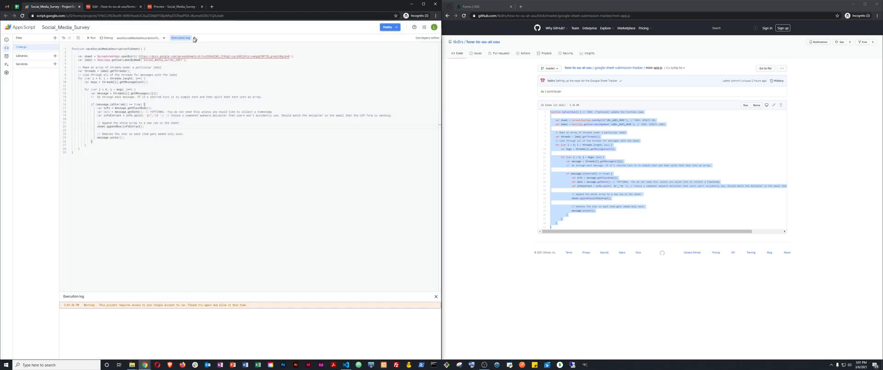
click(205, 101)
drag(93, 304, 249, 304)
click(206, 159)
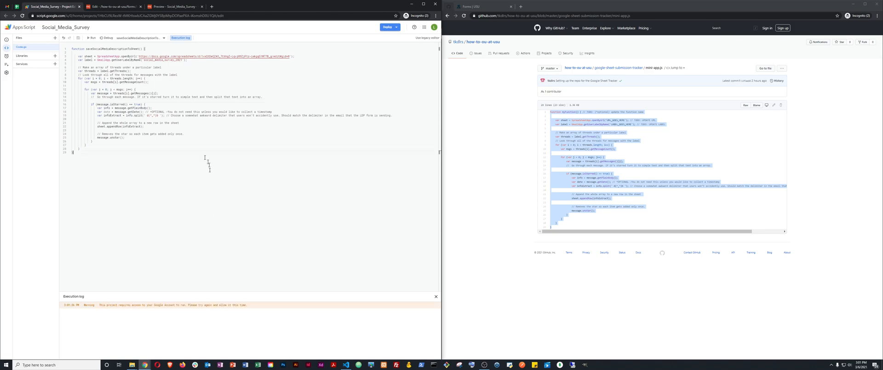
Rerun the function and authorize the unverified Social_Media_Survey project to access the account's Gmail and spreadsheets.
click(91, 39)
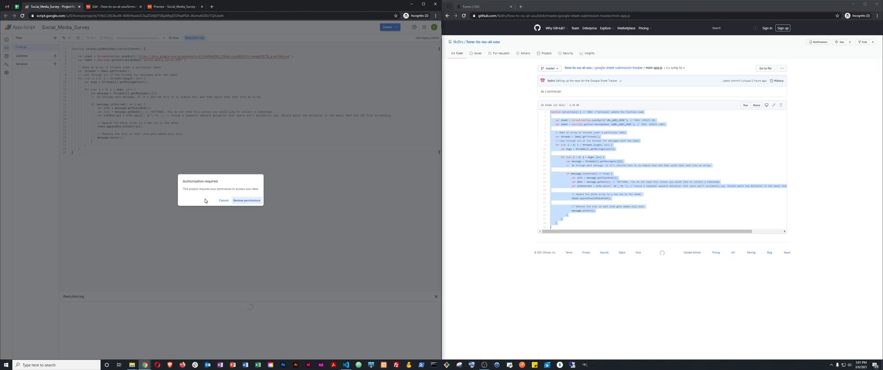
click(245, 202)
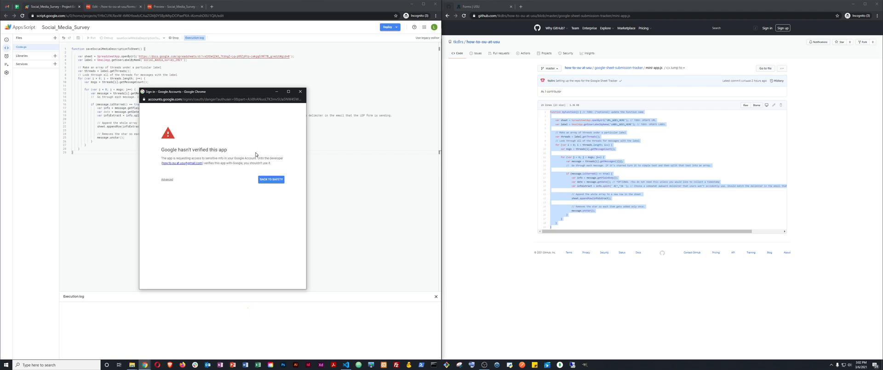
click(168, 181)
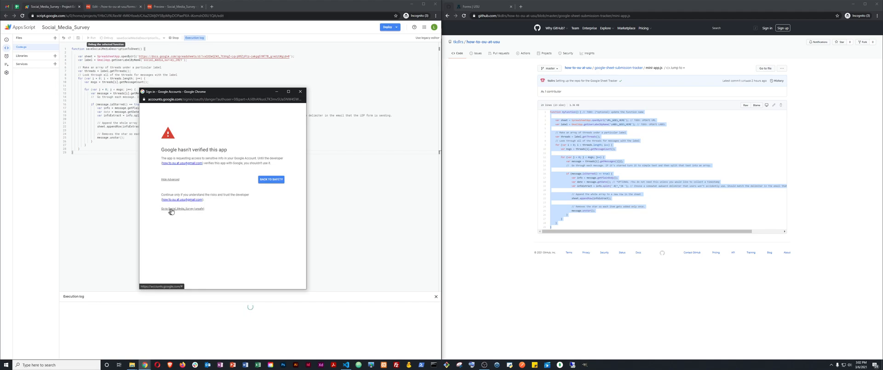
click(198, 210)
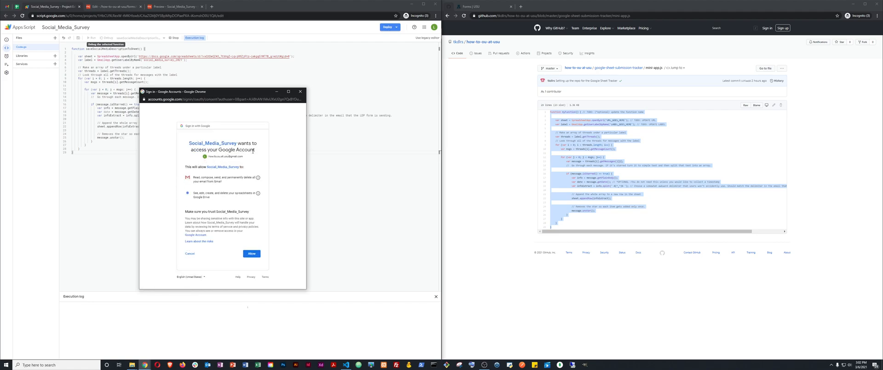
click(257, 256)
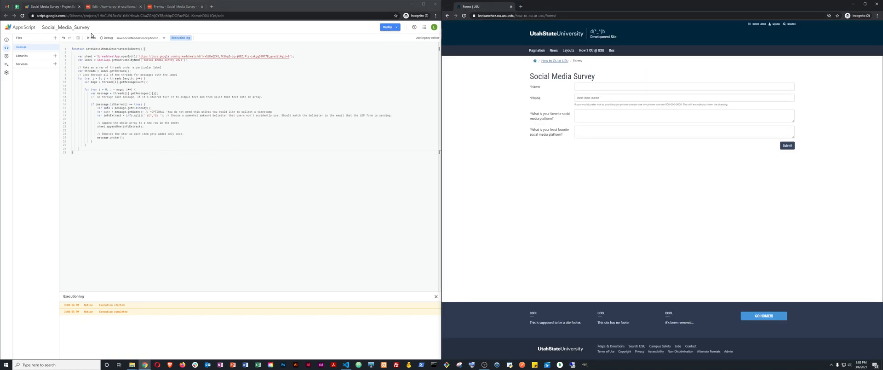
In the Social_Media_Survey spreadsheet, fit column A's width to its contents and clear the imported submission from cell A1.
click(17, 6)
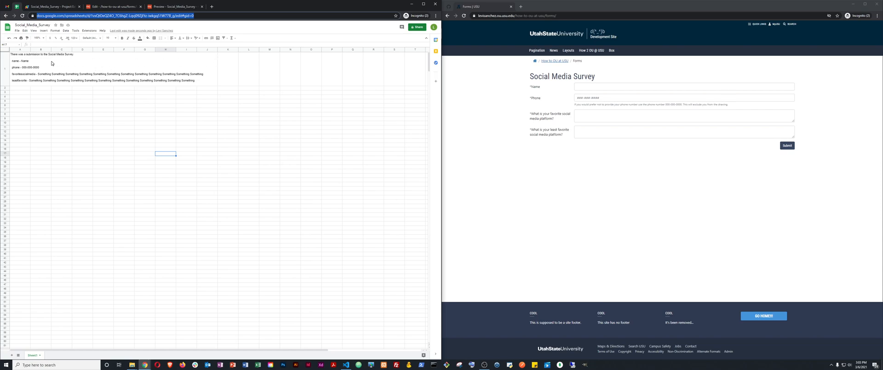
click(15, 54)
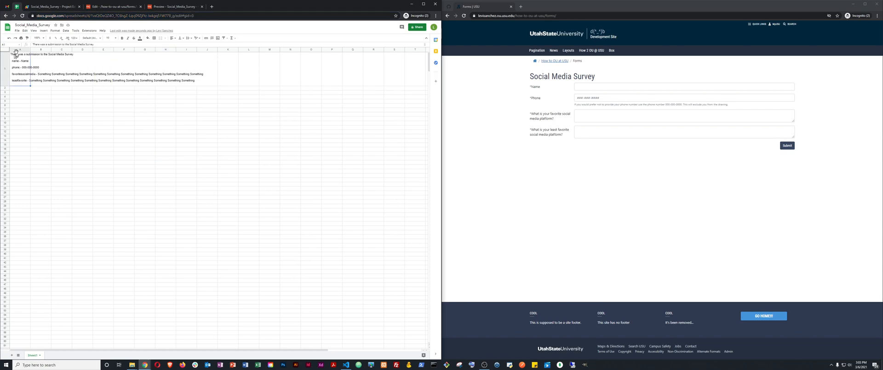
double_click(30, 50)
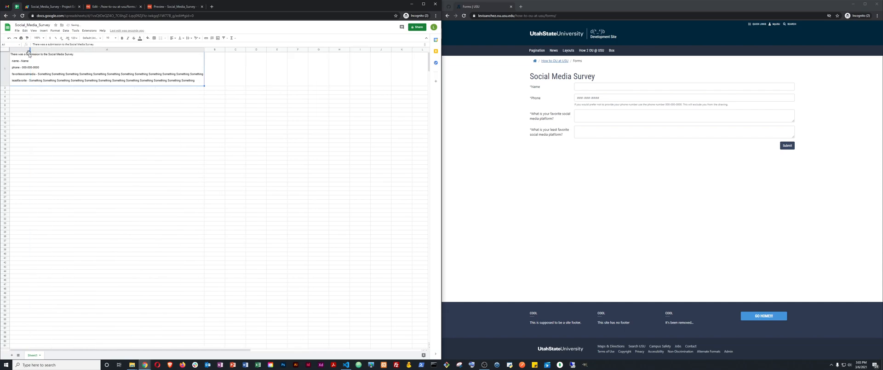
key(Delete)
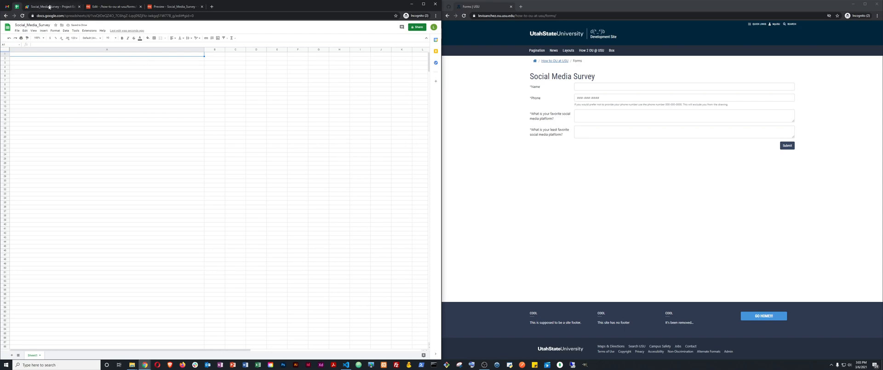
Create an Apps Script trigger for saveSocialMediaDescriptionToSheet using the Head deployment, From spreadsheet source and On open event.
click(49, 6)
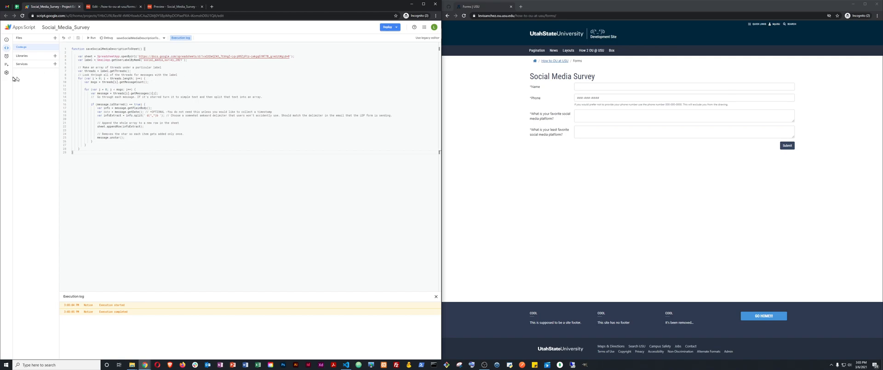
mouse_move(12, 66)
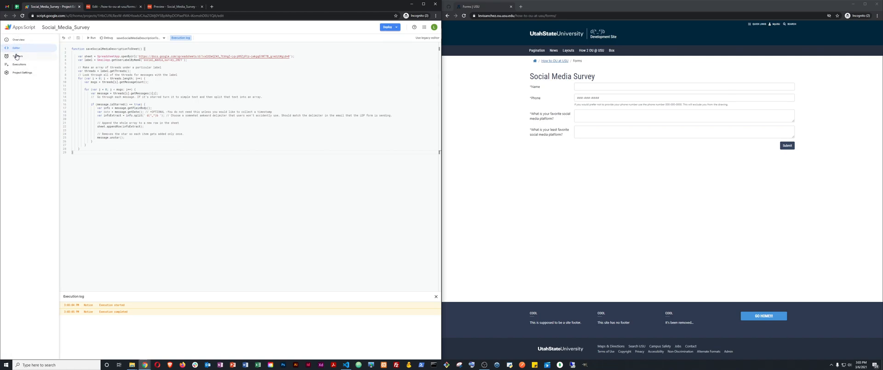
click(17, 57)
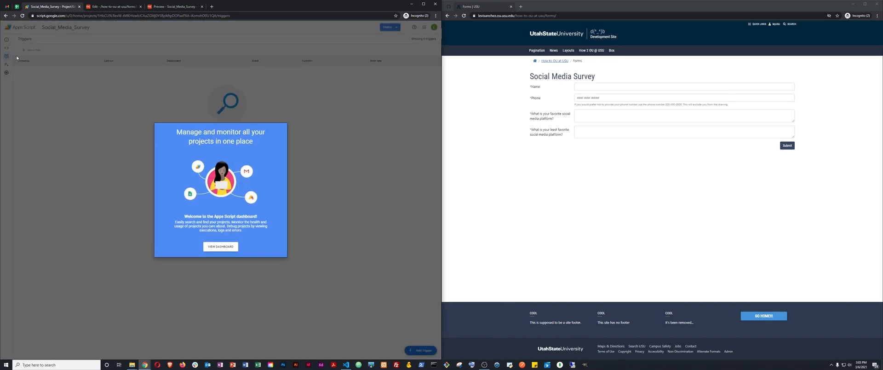
click(228, 249)
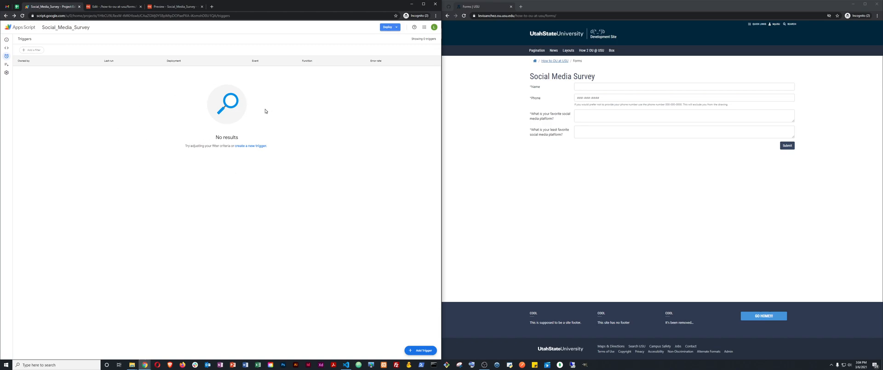
click(252, 146)
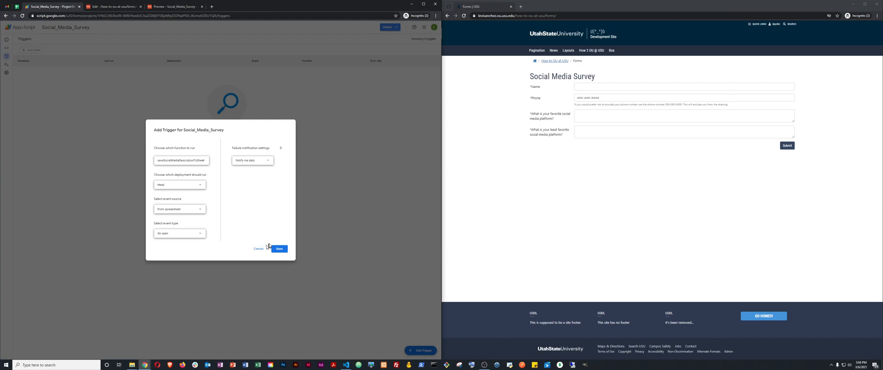
click(281, 249)
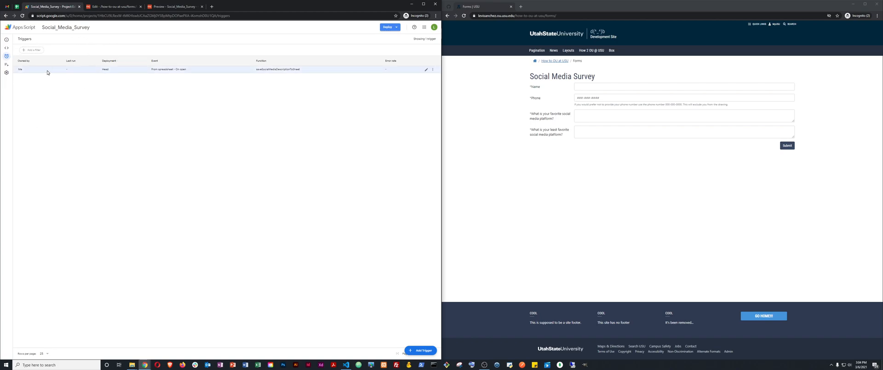
View the script project's overview, return to its editor and close the Apps Script project.
click(6, 40)
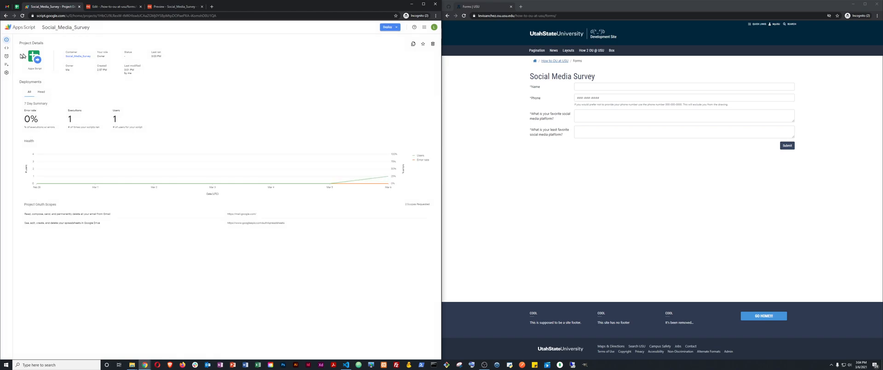
click(6, 49)
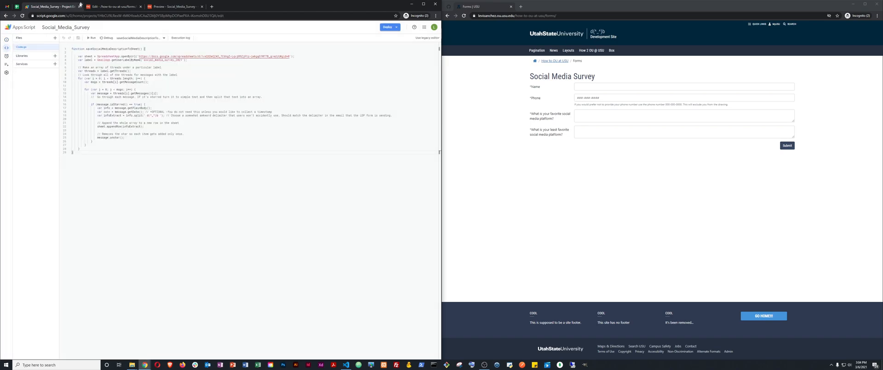
click(79, 6)
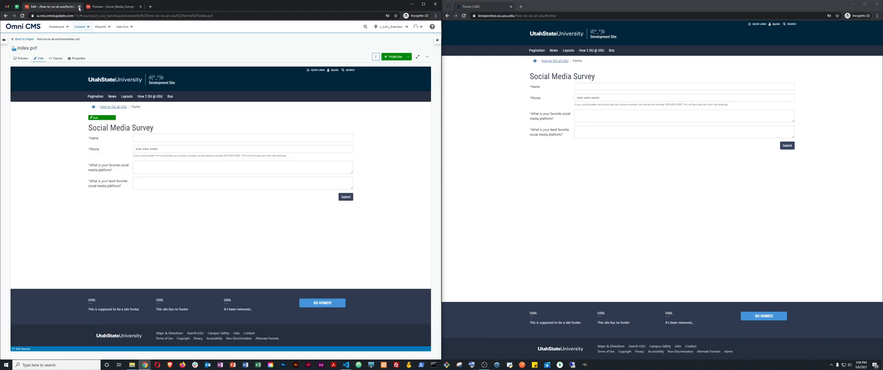
Check the survey spreadsheet and the Gmail inbox, and return to the forms index.pcf page in Omni CMS.
click(16, 6)
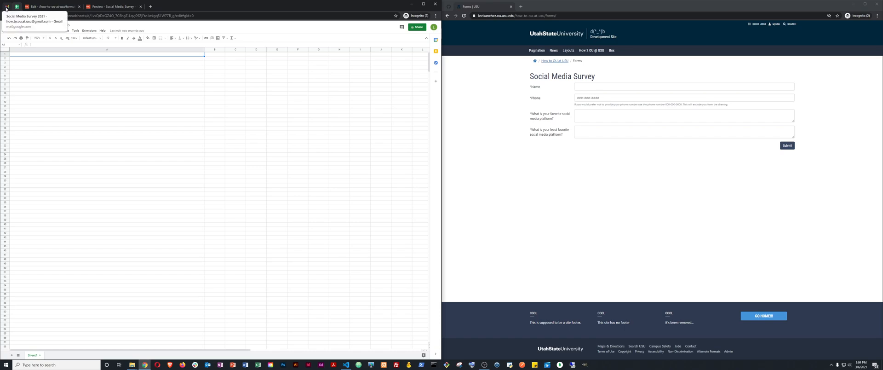
click(6, 7)
click(58, 39)
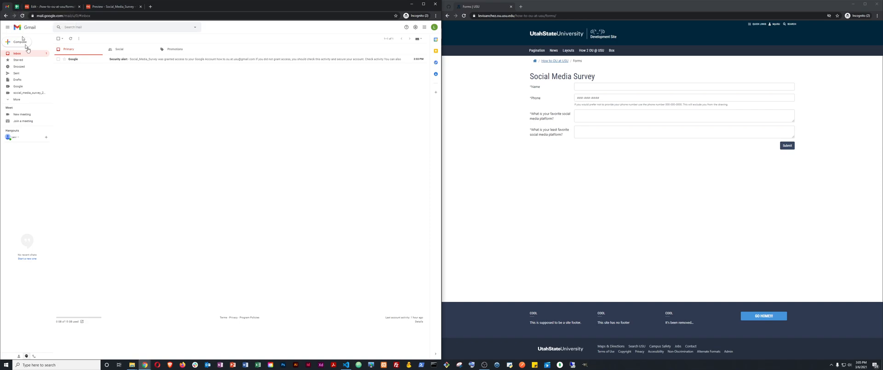
click(17, 7)
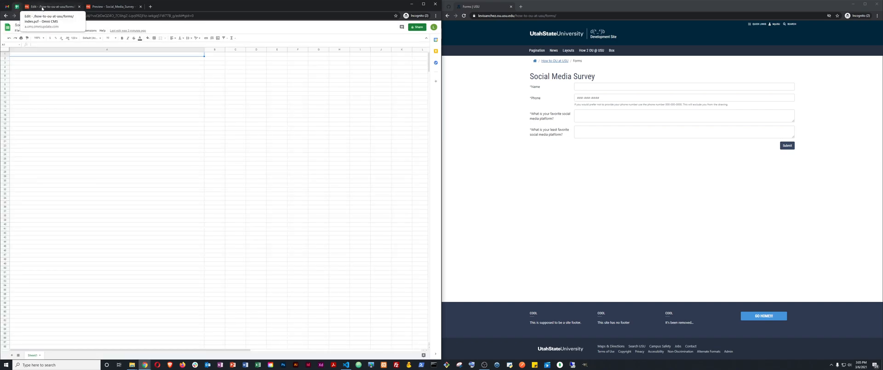
click(42, 8)
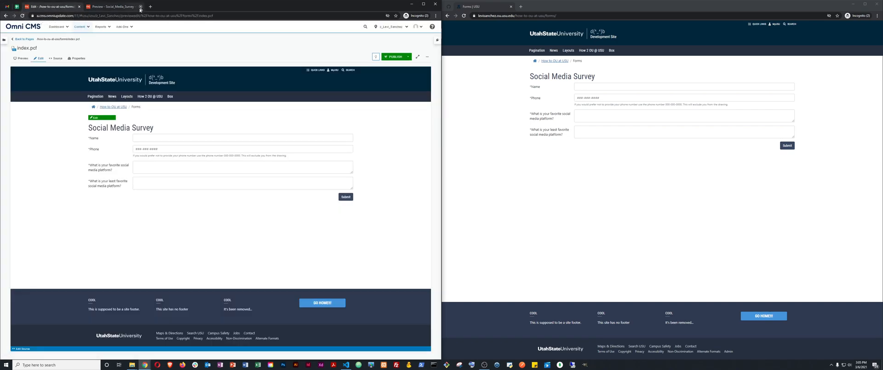
click(95, 9)
click(53, 7)
Reload the live Social Media Survey page and enter the respondent's name and phone number.
click(553, 188)
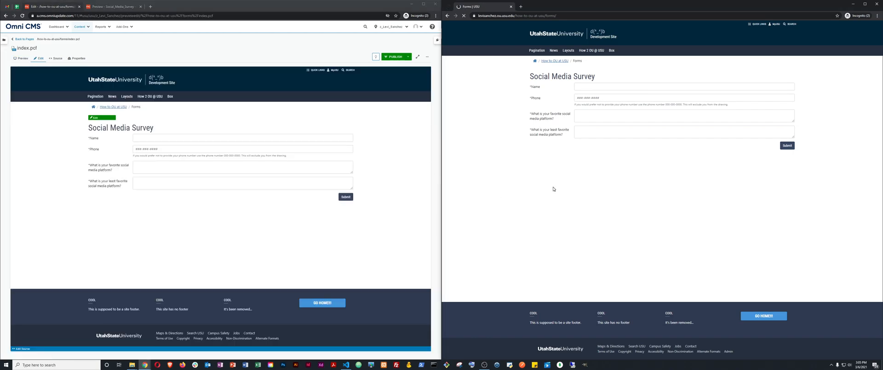
click(587, 88)
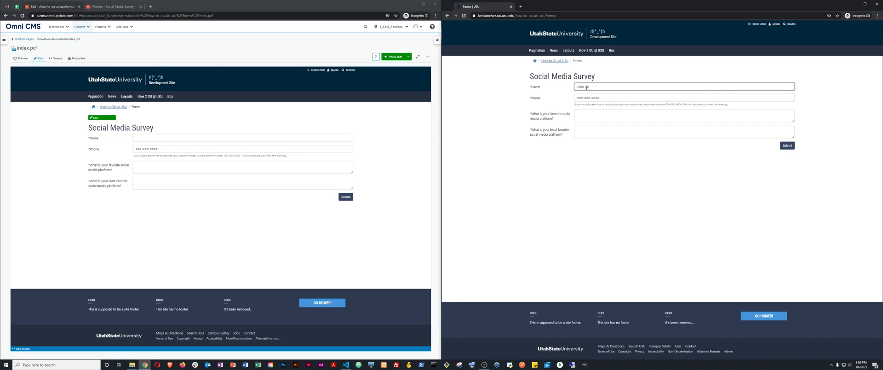
key(Tab)
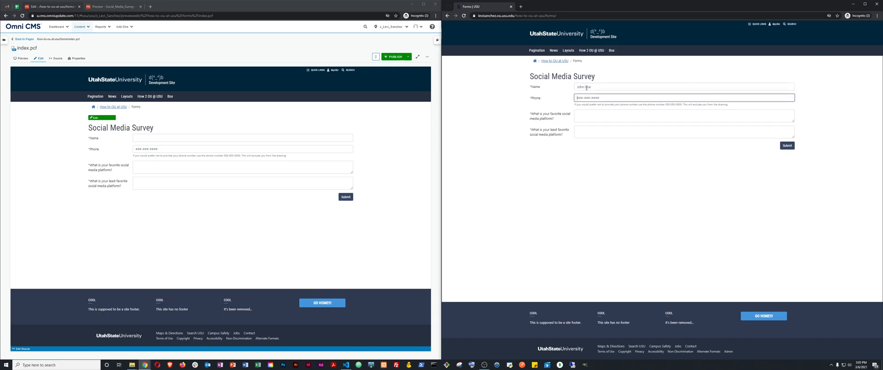
text(123)
text(-456-7488)
key(Tab)
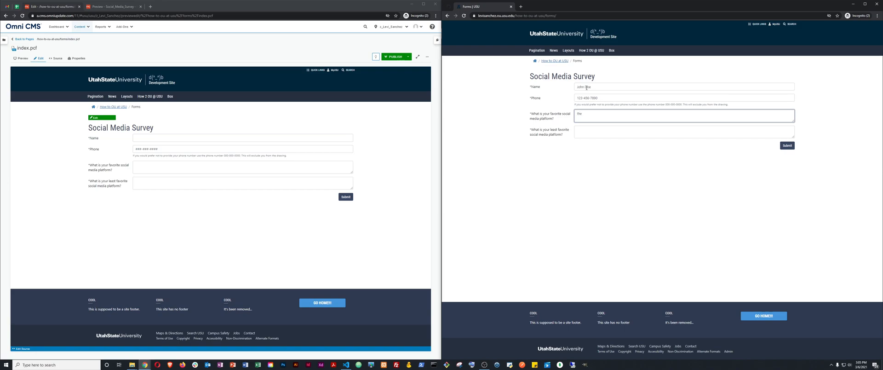
Answer both platform questions with "the one with the thing in it that is really cool" and submit the survey.
text(the one wit hthe)
text(ing in it that is really cool)
key(ctrl+a)
key(Right)
key(ctrl+a)
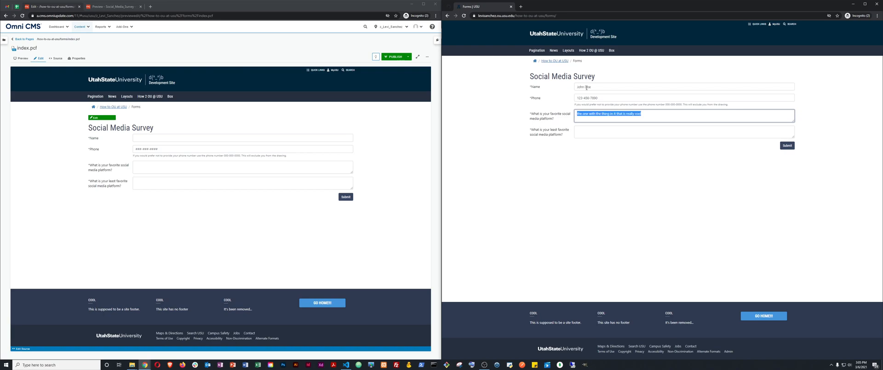
key(ctrl+c)
key(Tab)
key(ctrl+v)
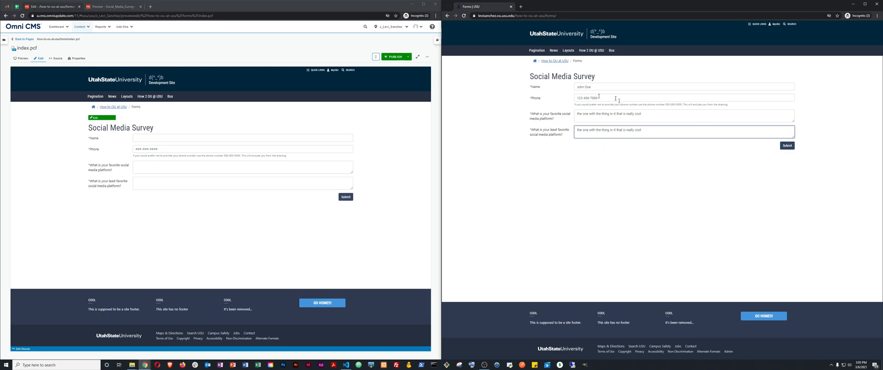
click(785, 147)
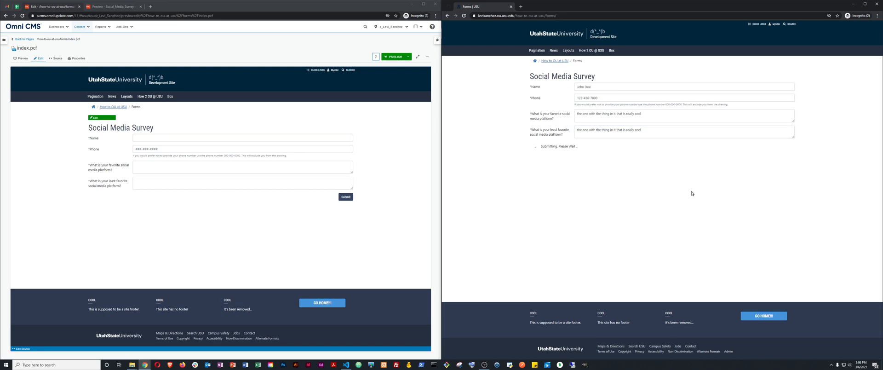
Lengthen both platform answers by appending the copied sentence to each and resubmit the survey.
click(649, 113)
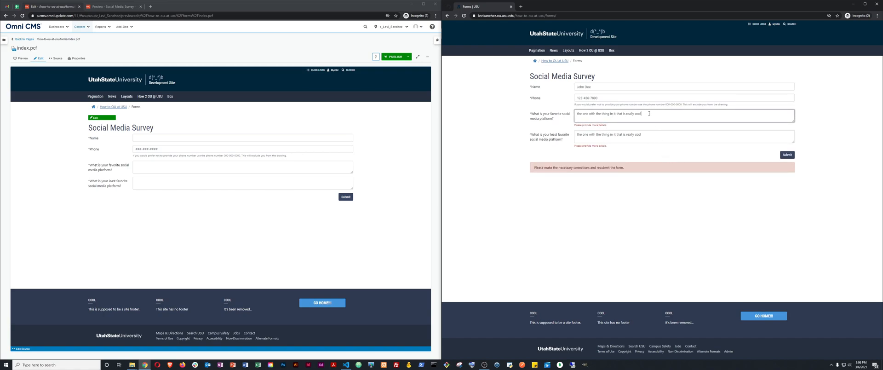
key(ctrl+a)
key(Right)
key(ctrl+v)
key(Tab)
key(ctrl+v)
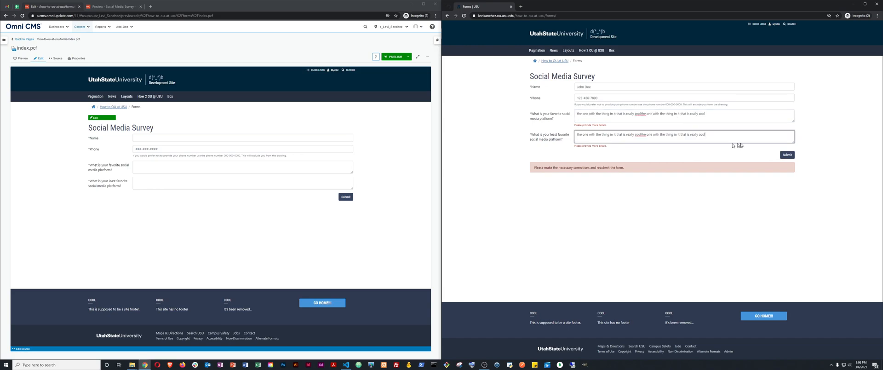
click(787, 155)
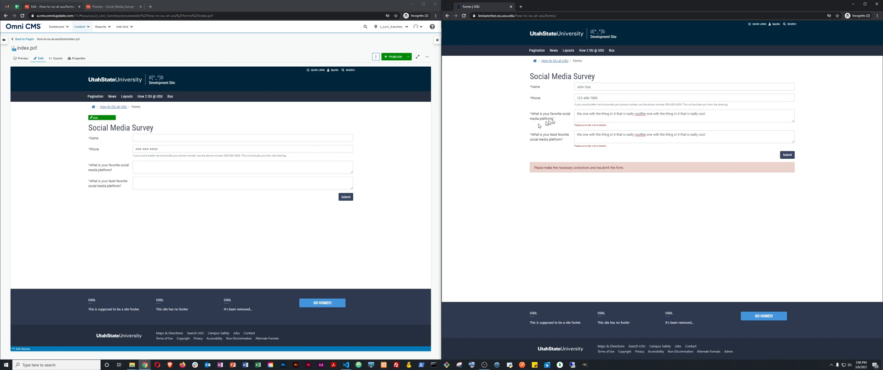
Lengthen the favorite-platform answer by appending the copied text once more, and select the whole answer for reuse.
click(643, 114)
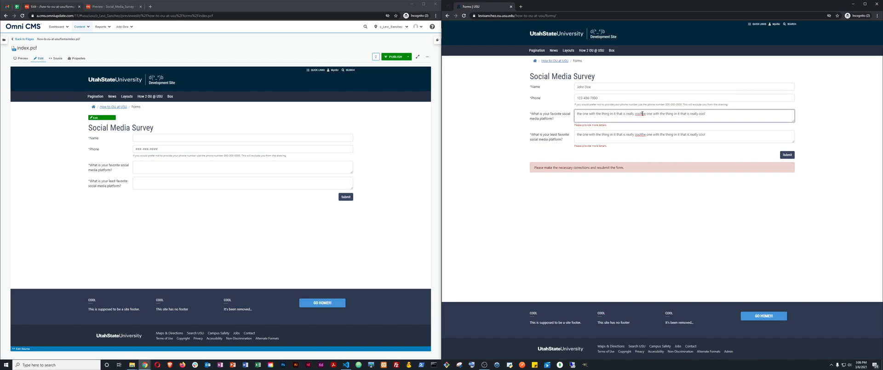
key(ctrl+a)
click(706, 115)
key(ctrl+v)
key(shift+Home)
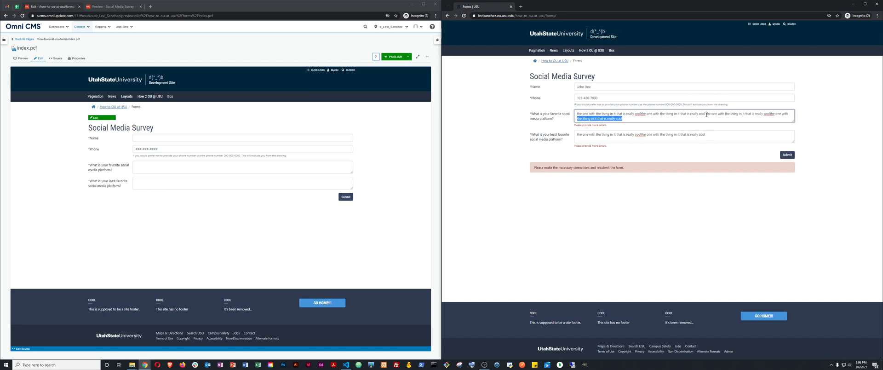
key(ctrl+a)
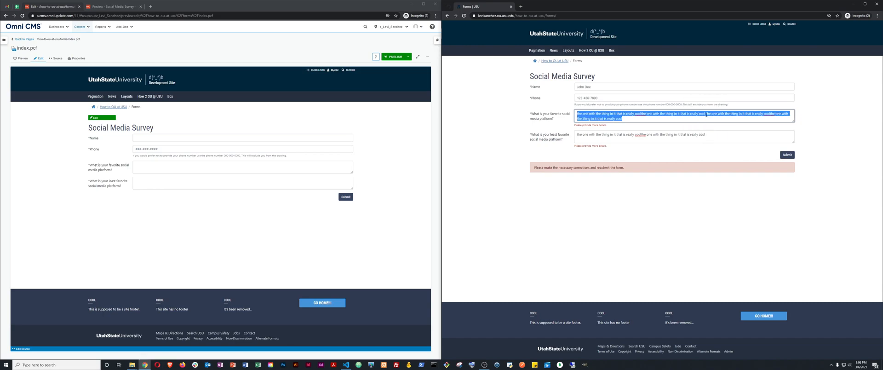
Replace the least-favorite-platform answer with the same lengthened text and submit the survey.
key(Tab)
key(ctrl+a)
key(ctrl+v)
key(Tab)
key(Return)
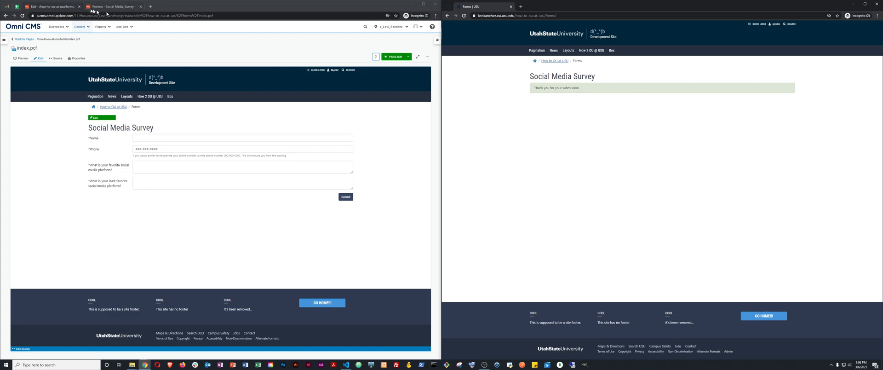
Refresh the Gmail inbox and check the social_media_survey_2021 label for the submission email.
click(7, 8)
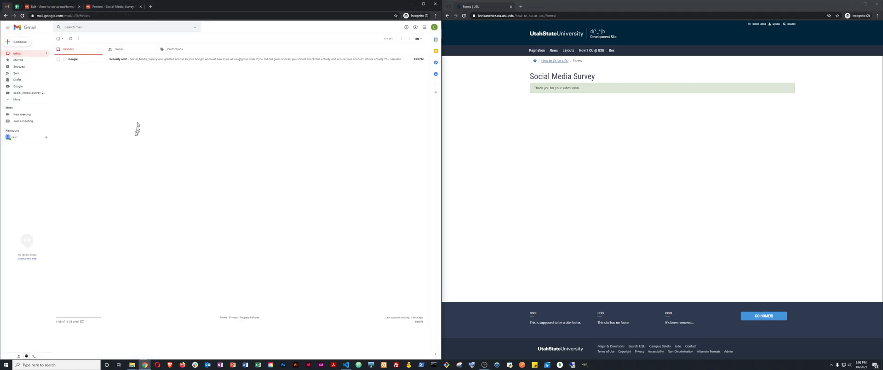
click(71, 38)
click(26, 95)
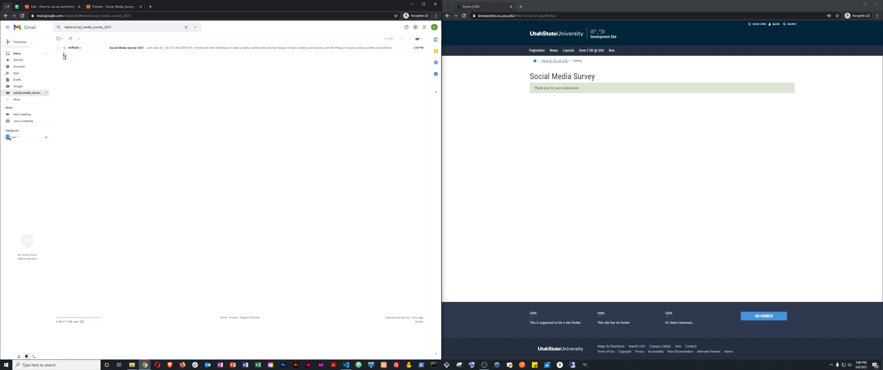
Reload the Social_Media_Survey spreadsheet, dismiss the edit-history tip, and check the first row for the submission.
click(16, 7)
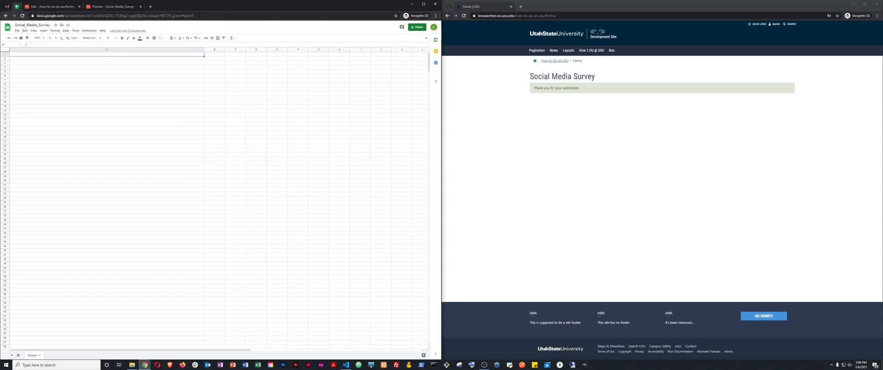
click(199, 15)
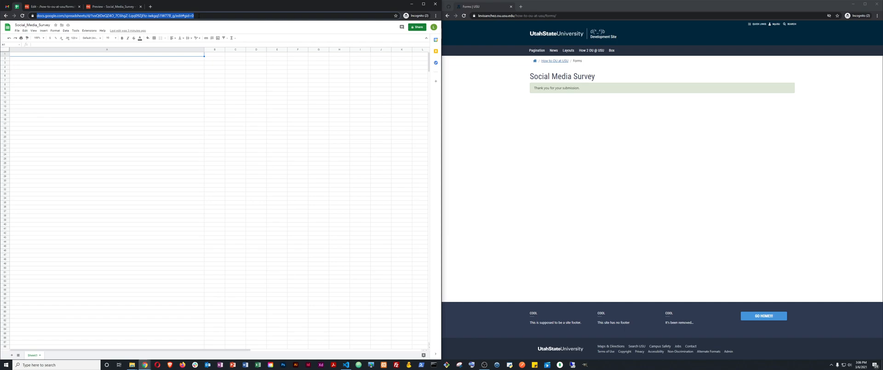
key(Return)
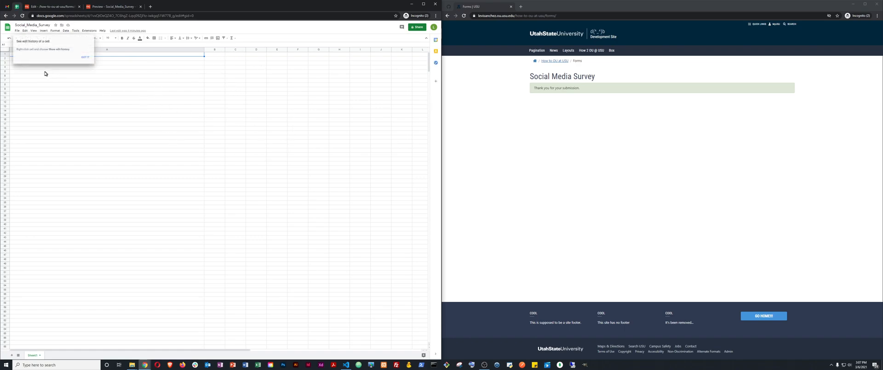
click(59, 93)
click(86, 58)
click(76, 80)
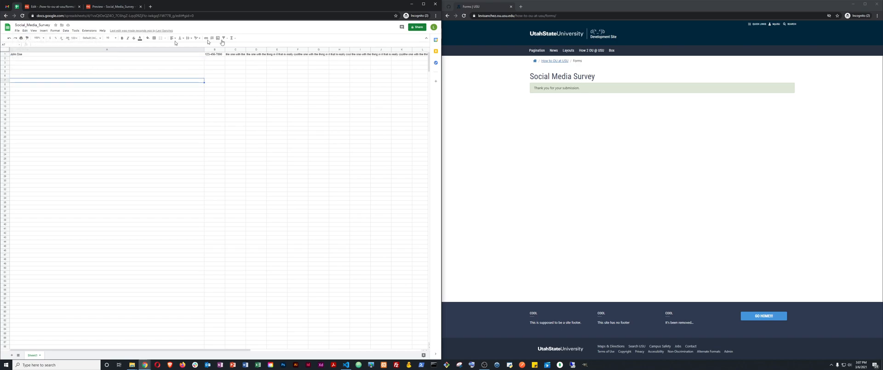
click(35, 55)
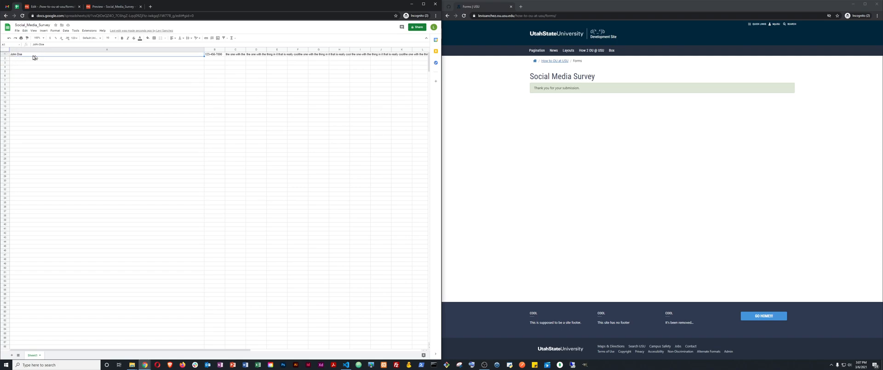
Reload the live Social Media Survey page to get a blank form.
click(522, 109)
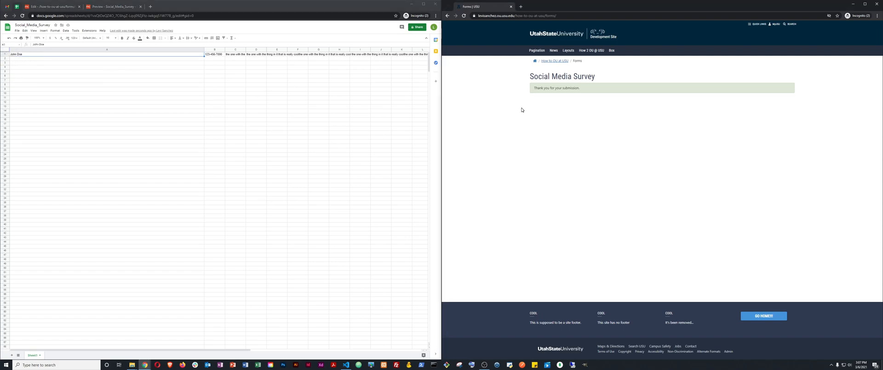
key(F5)
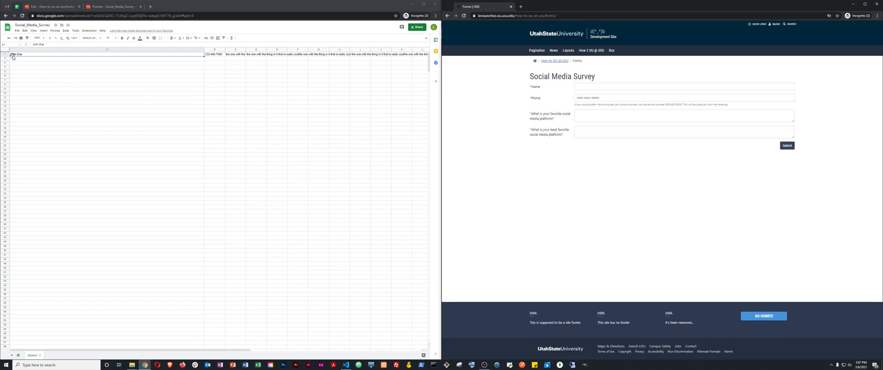
Insert a row above the submission in the spreadsheet and enter the headers Name, Phone, Favorate and Least Favorite.
right_click(4, 55)
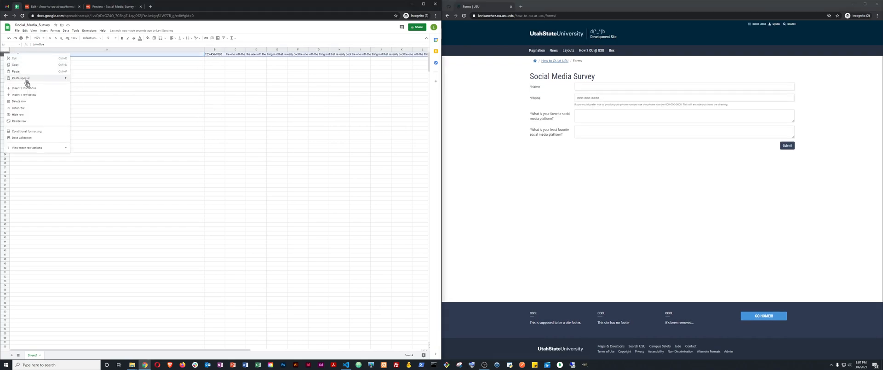
click(31, 89)
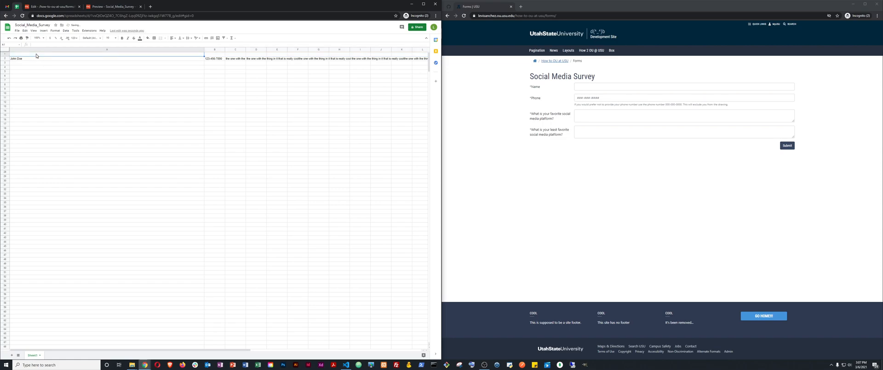
text(Name)
key(Tab)
text(Phone)
key(Tab)
text(Fa)
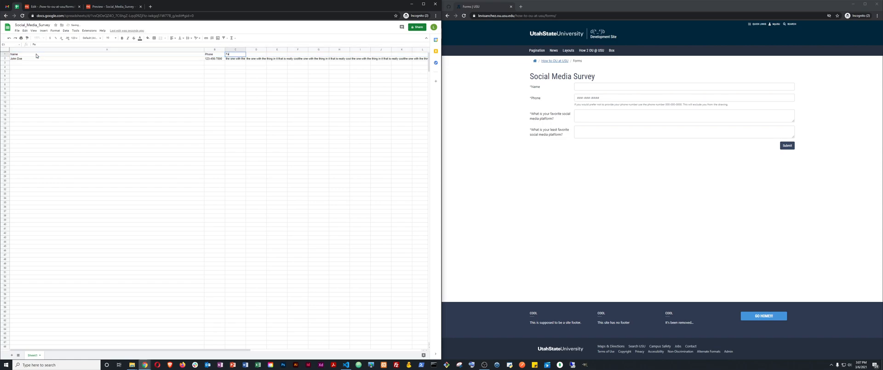
key(Tab)
text(Least Favorite)
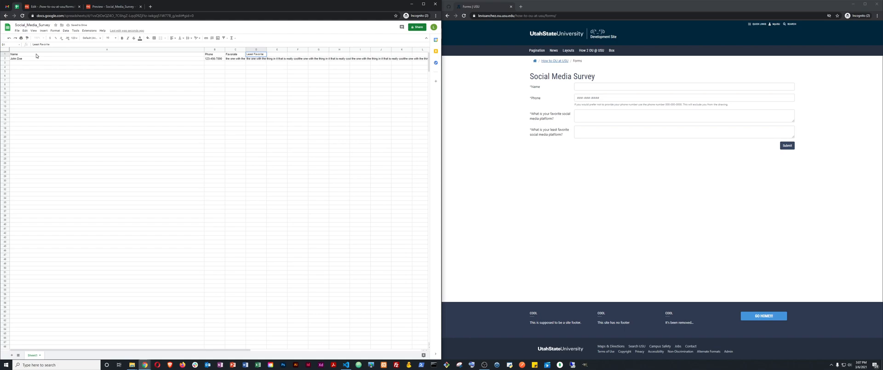
shift+click(37, 56)
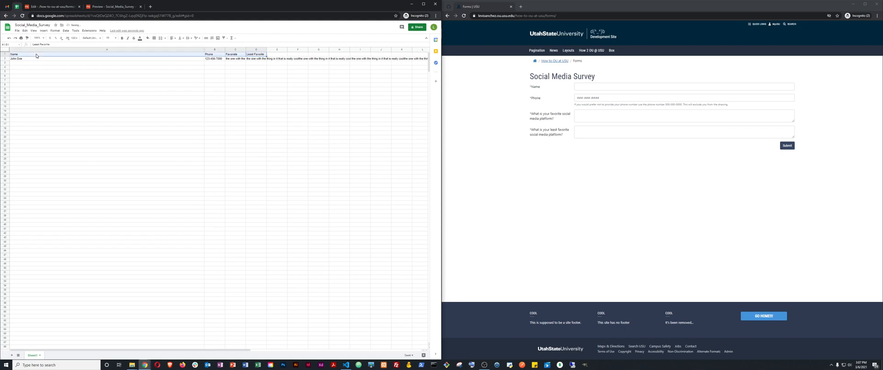
Correct the third column's header to Favorite.
click(243, 56)
click(46, 44)
key(ctrl+a)
key(BackSpace)
text(Favo)
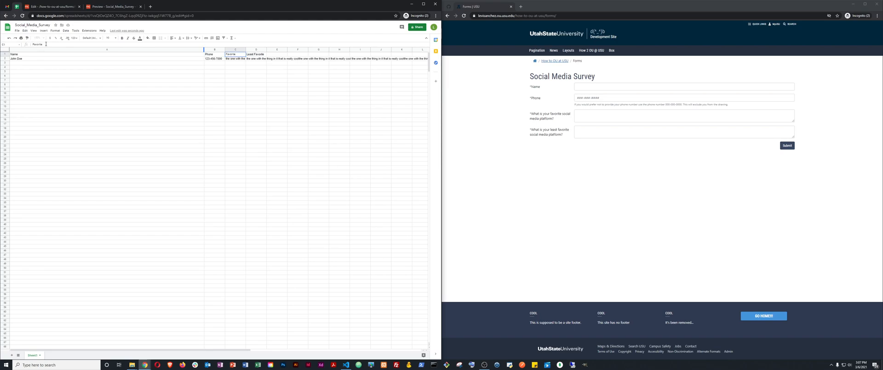
Auto-fit the width of all spreadsheet columns to their contents.
click(5, 49)
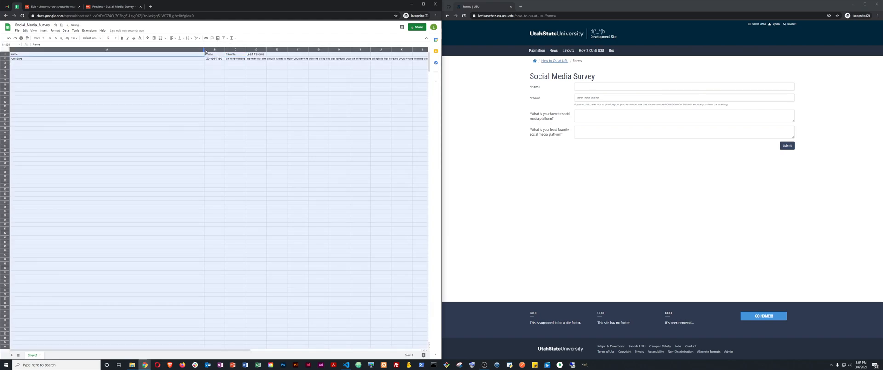
double_click(203, 50)
click(205, 72)
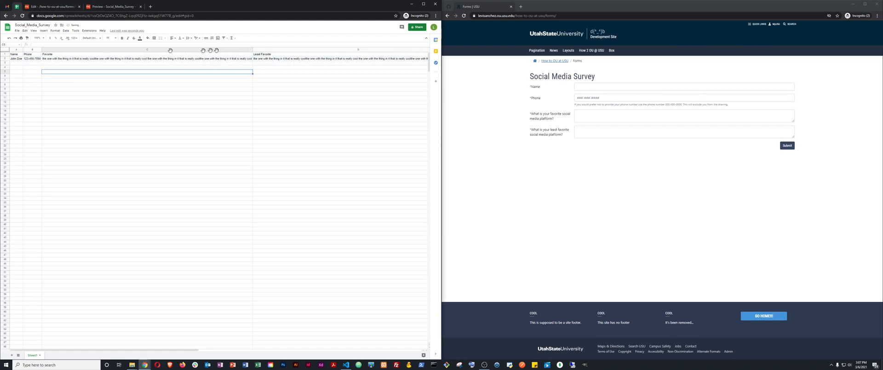
Delete the unused columns E to Z beyond the Least Favorite column.
click(263, 50)
key(Right)
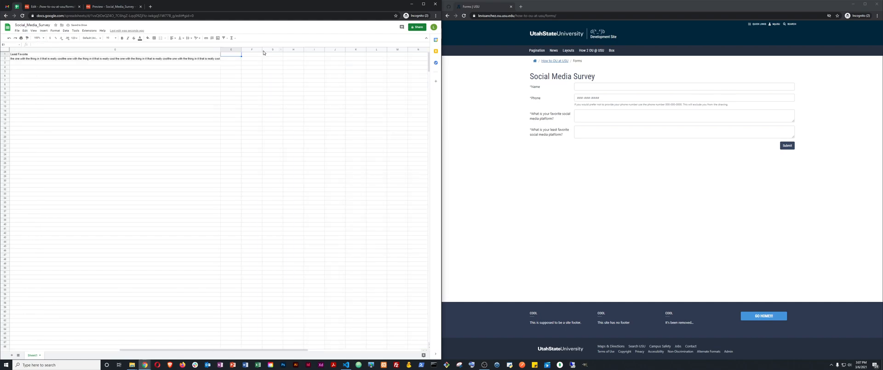
click(233, 49)
key(shift+Right)
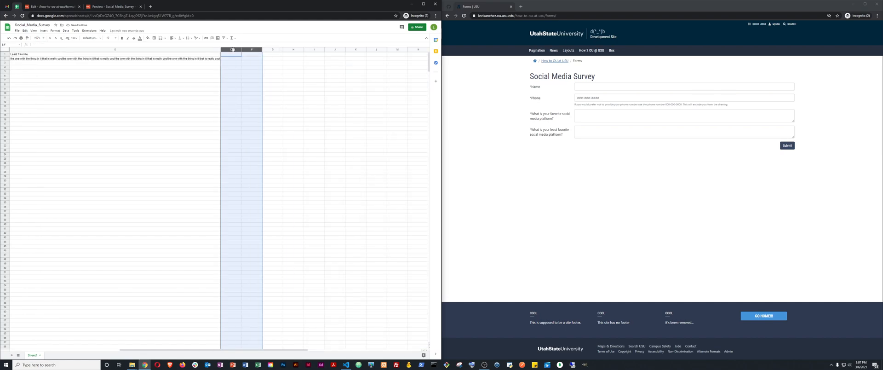
key(ctrl+shift+Right)
right_click(231, 76)
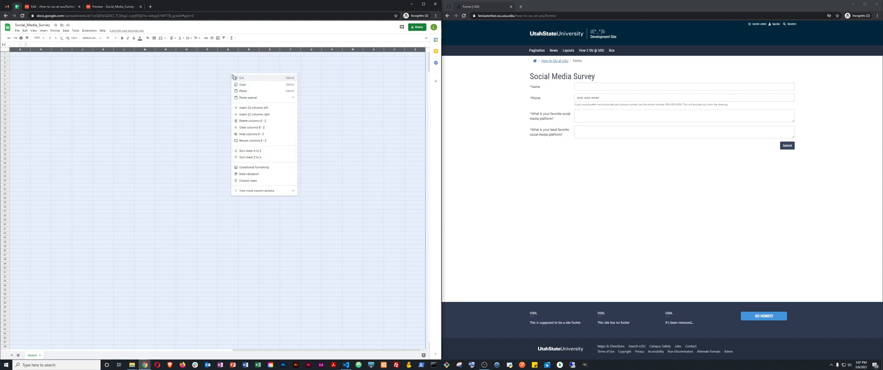
click(270, 121)
Make the header row bold and set its font size to 11.
click(133, 74)
key(Left)
key(Left)
key(Left)
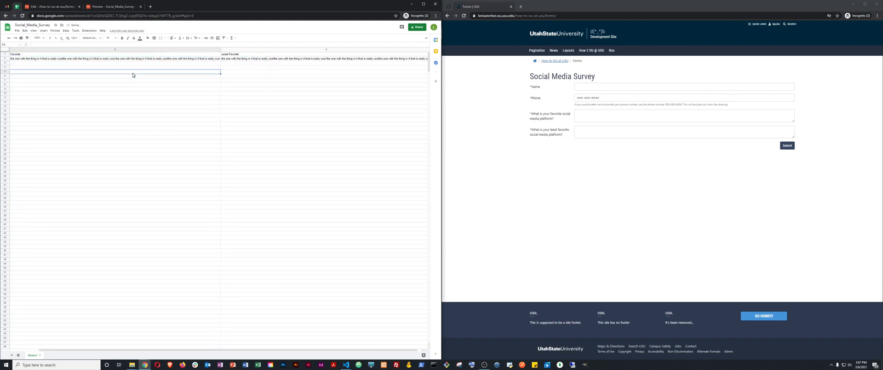
key(Up)
key(Up)
key(Up)
key(Up)
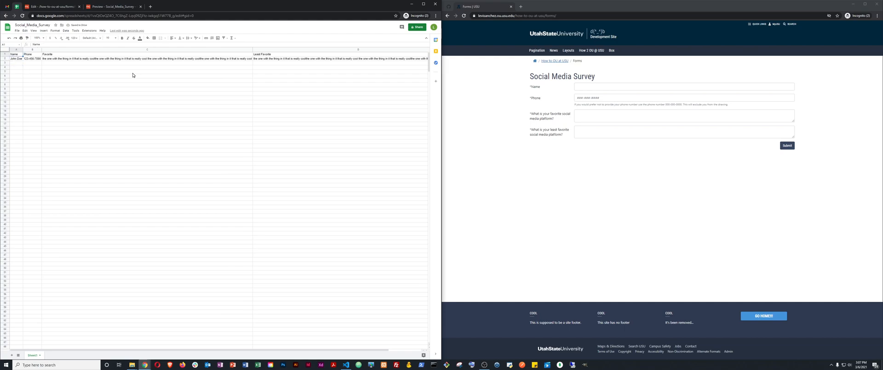
click(5, 54)
click(122, 38)
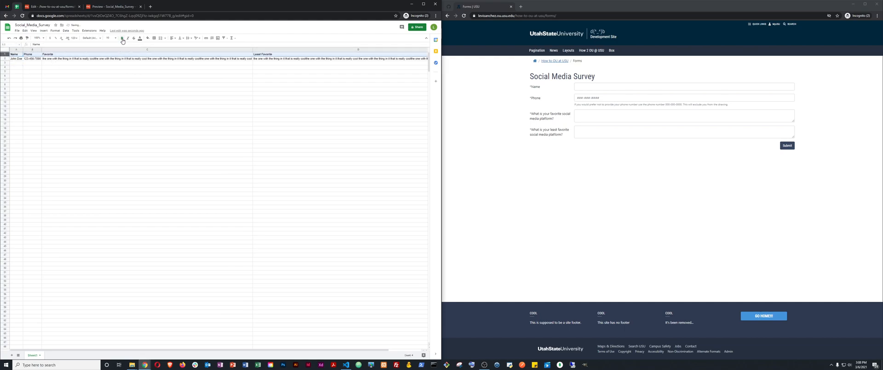
click(109, 37)
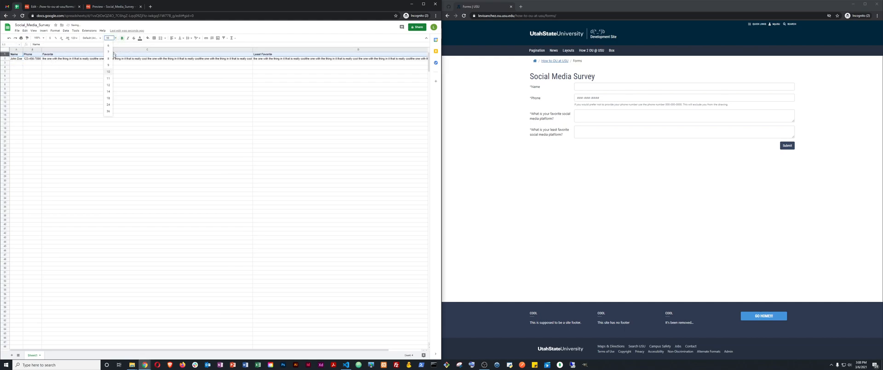
click(109, 78)
click(112, 72)
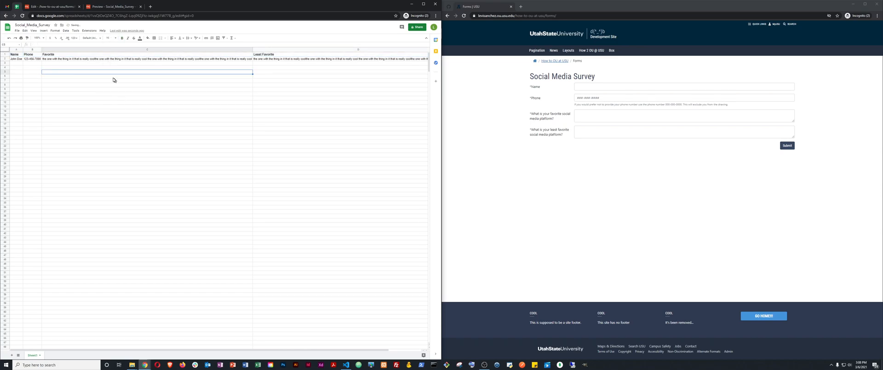
click(5, 49)
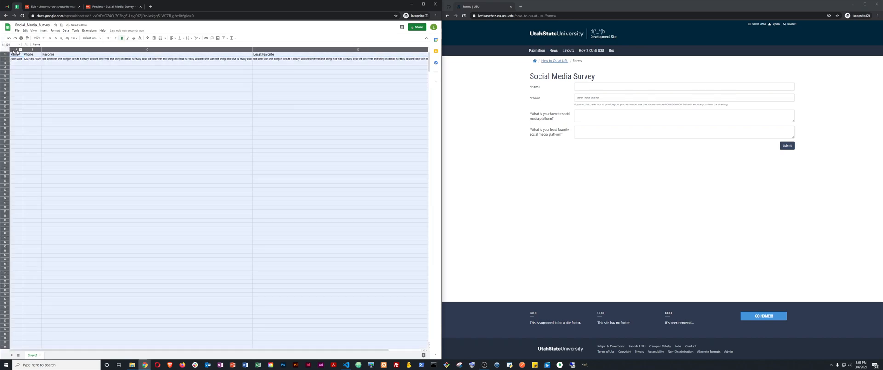
click(64, 76)
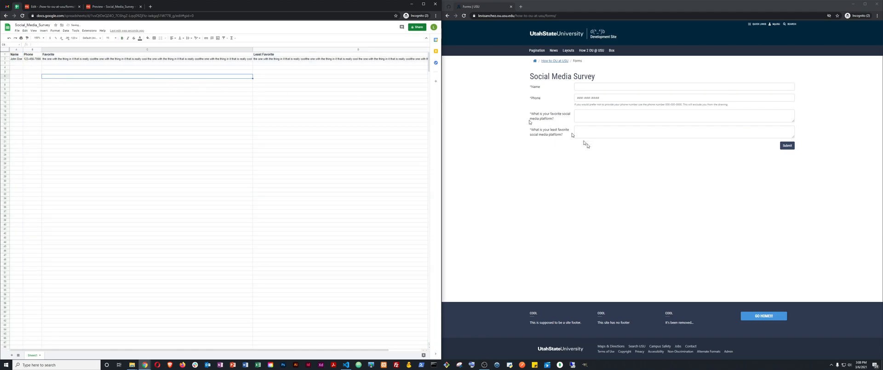
Enter a second respondent's name and the opt-out placeholder phone number in the live survey.
click(601, 164)
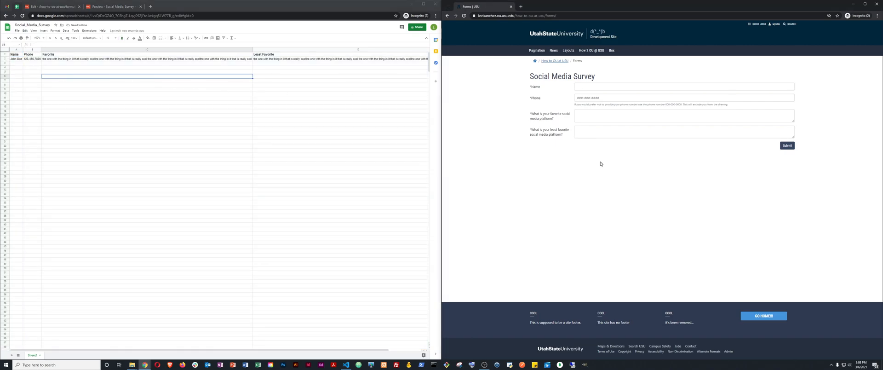
click(602, 86)
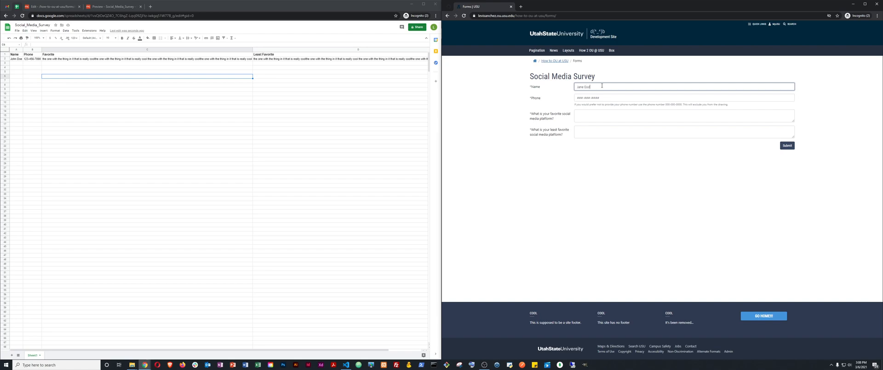
key(Tab)
text(0)
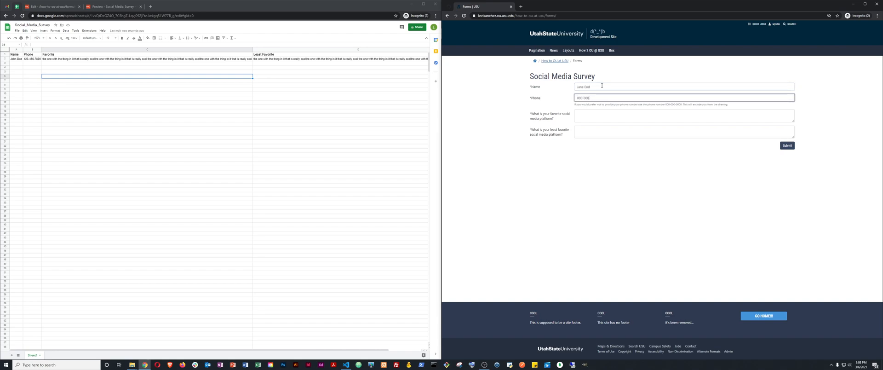
key(Tab)
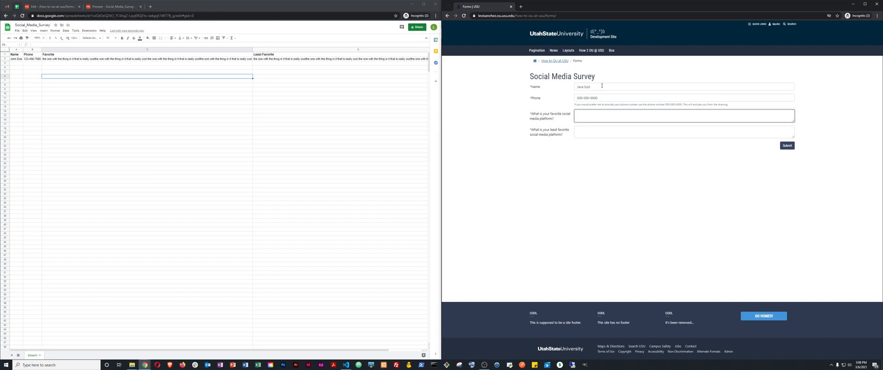
Fill the favorite and least favorite answers with repeated "the one with the thing in it that is really cool" text and submit the survey.
text(the one with the thing in it that is really coolthe one with the thing in it that is really cool the one with the thing in it that is really coolthe one with the thing in it that is really cool)
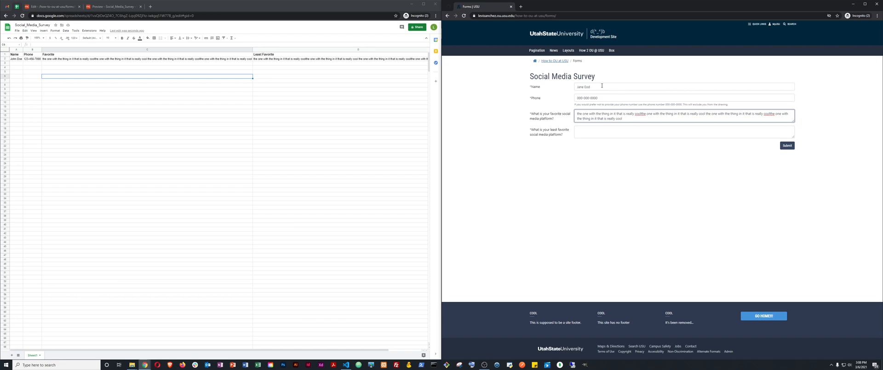
key(Tab)
text(the one with the thing in it that is really coolthe one with the thing in it that is really cool the one with the thing in it that is really coolthe one with the thing in it that is really cool)
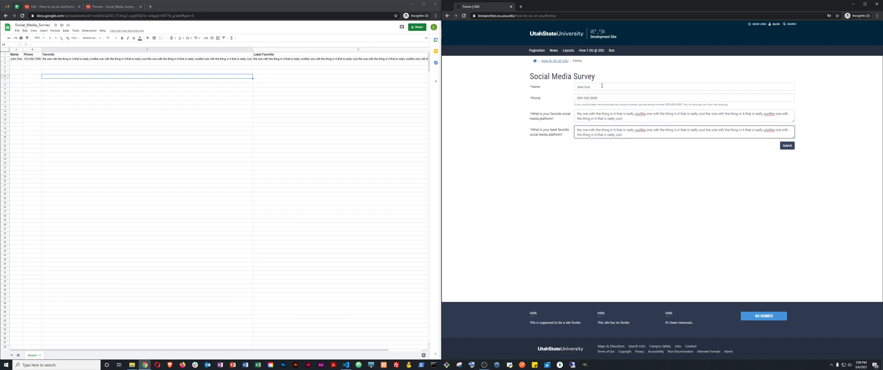
click(787, 145)
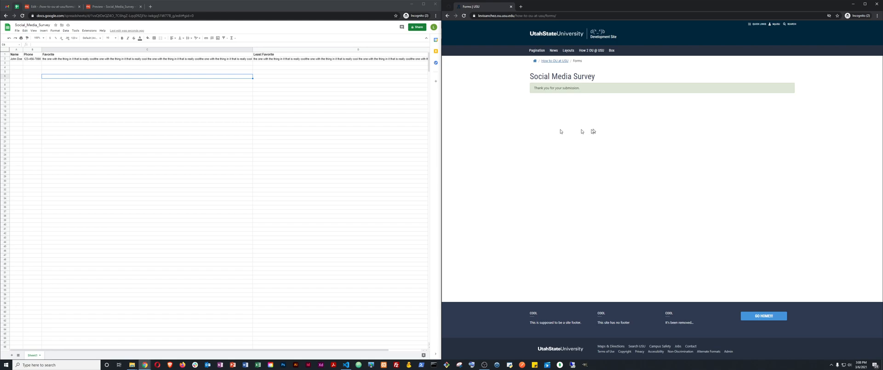
Reopen the Social_Media_Survey spreadsheet from the Sheets home page to check for the new submission.
click(210, 121)
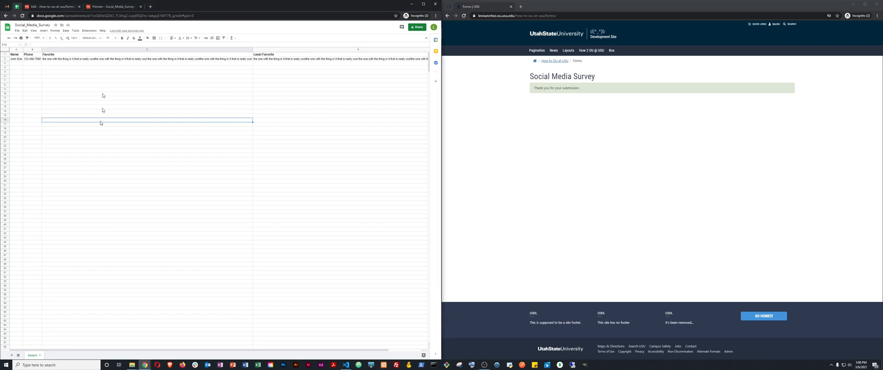
click(7, 29)
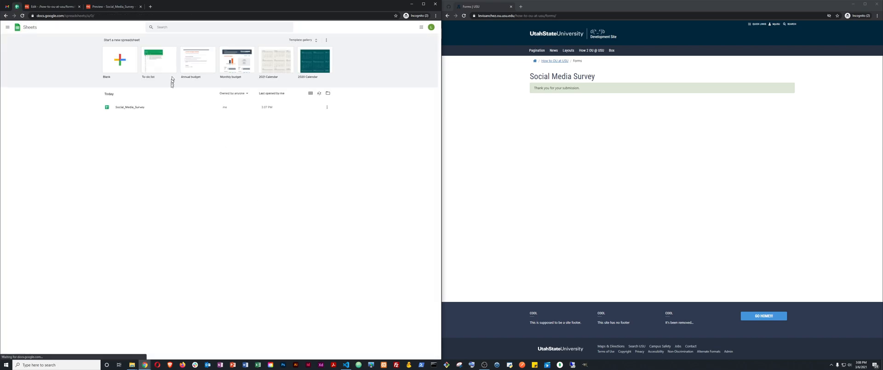
click(123, 107)
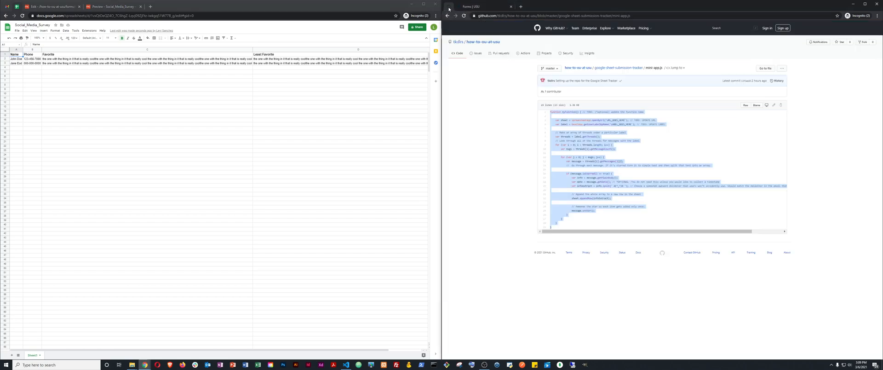
Examine the star-removal lines of the GitHub script and compare the social_media_survey_2021 emails in Gmail with the spreadsheet rows.
click(697, 213)
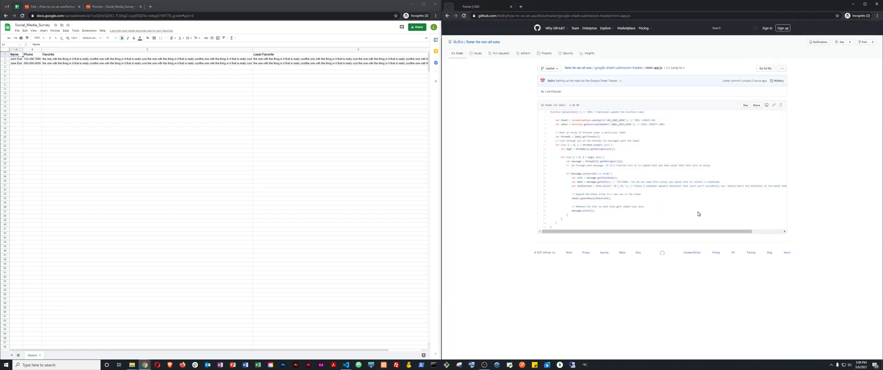
drag(597, 213, 566, 206)
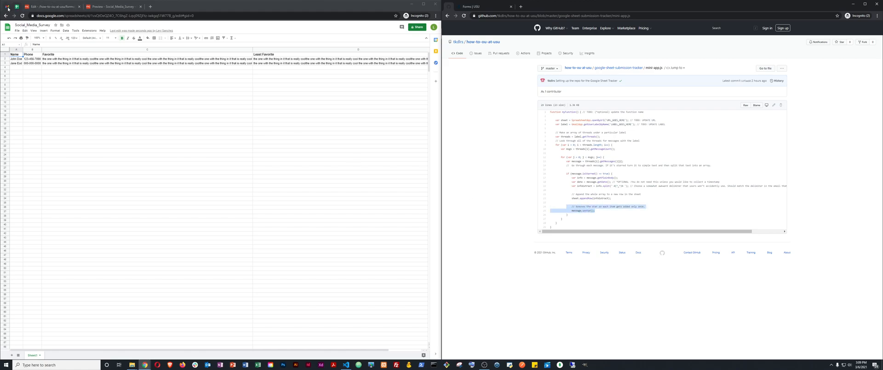
click(7, 6)
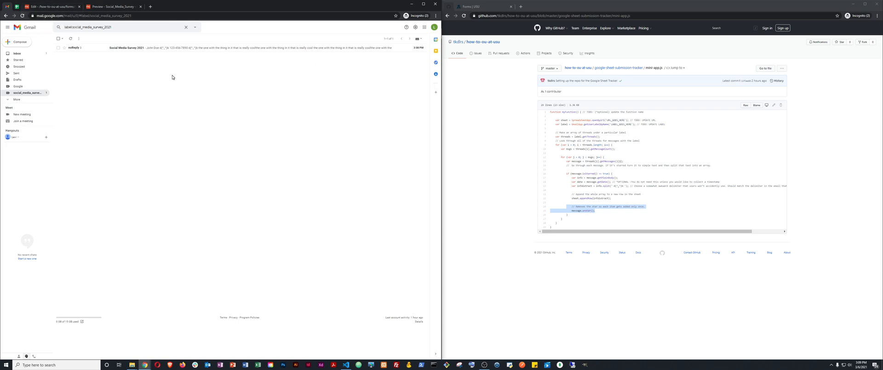
triple_click(83, 27)
click(107, 69)
click(16, 6)
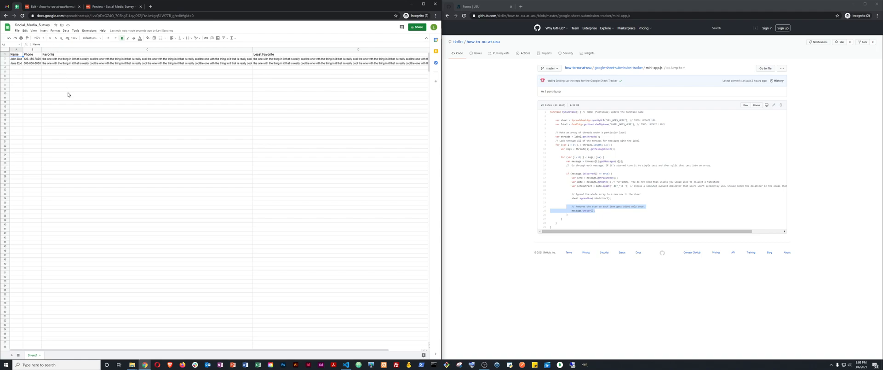
click(606, 211)
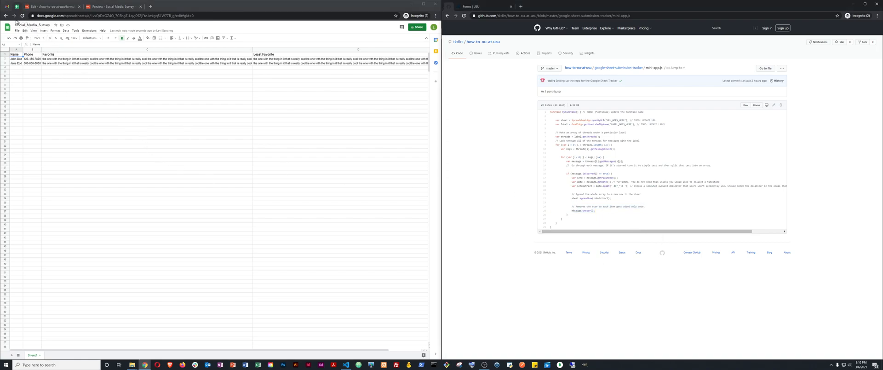
click(7, 6)
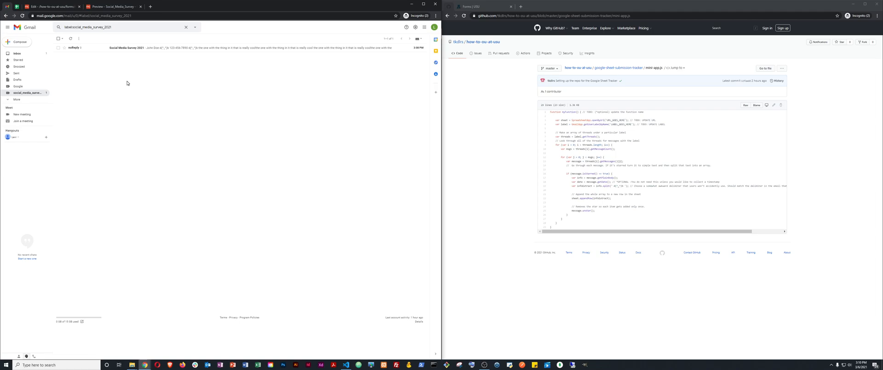
click(17, 7)
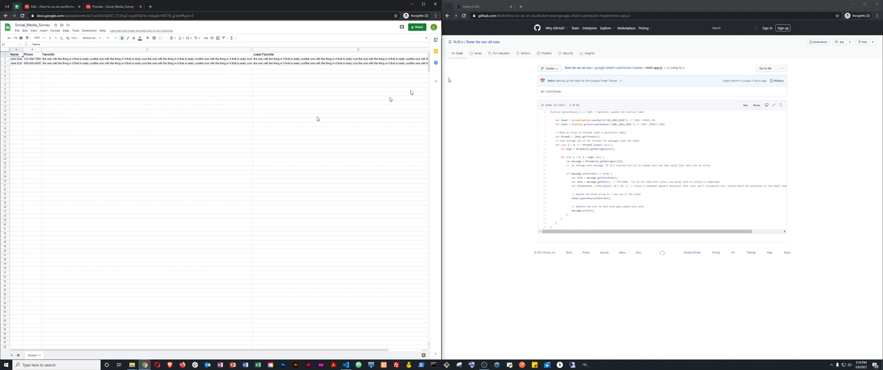
Review the live survey page, the Social_Media_Survey form asset and the index.pcf page in Omni CMS.
click(490, 7)
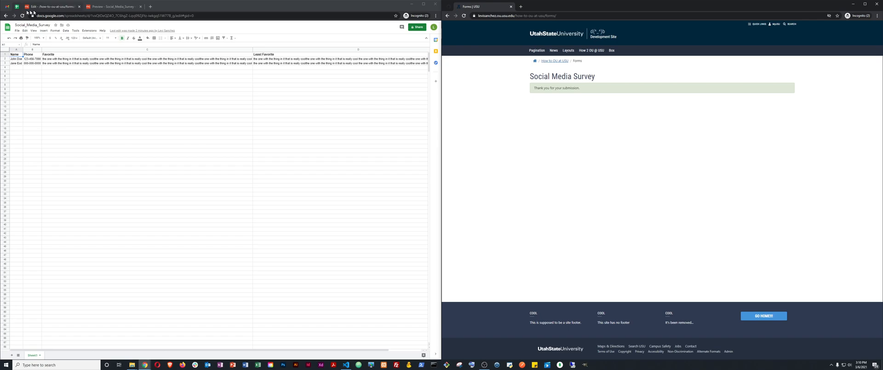
click(109, 6)
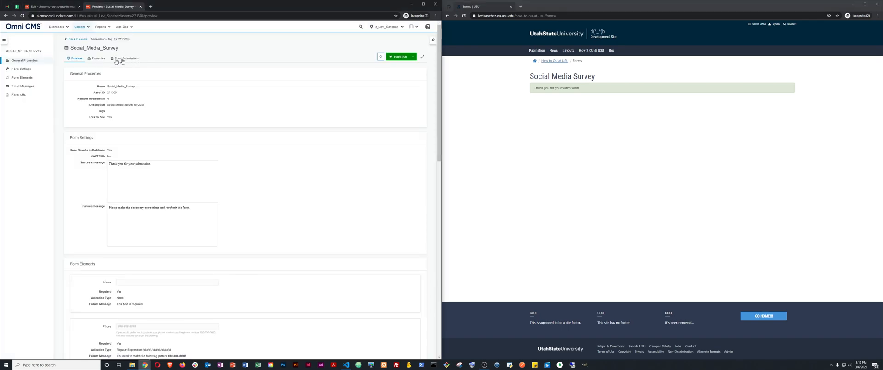
click(49, 6)
click(99, 8)
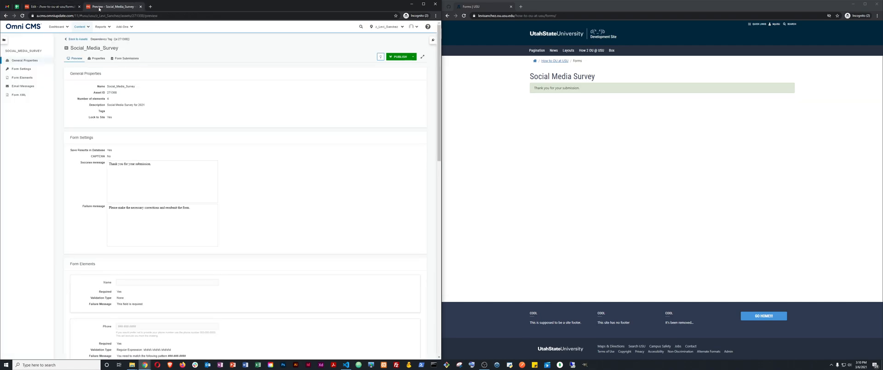
click(41, 7)
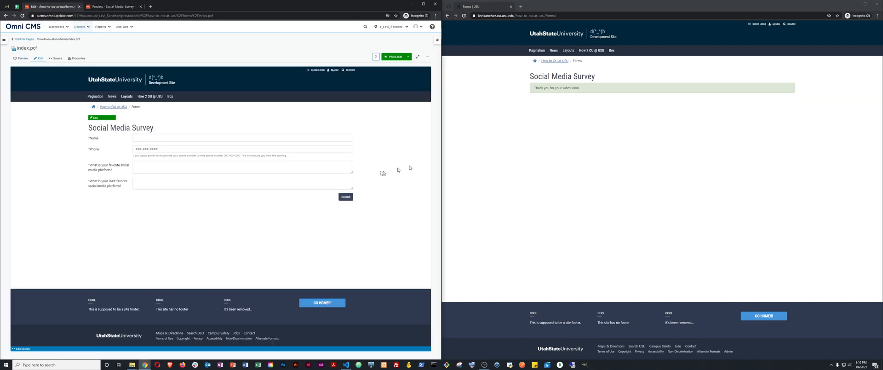
Reload the live survey page to get a blank form and return to the Social_Media_Survey spreadsheet.
click(464, 15)
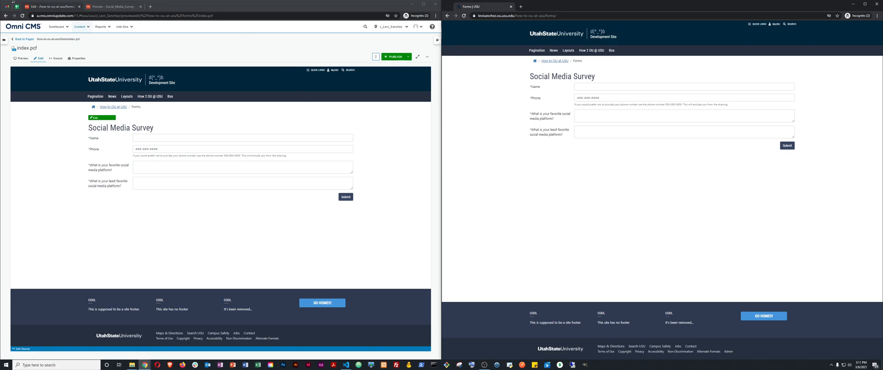
click(16, 6)
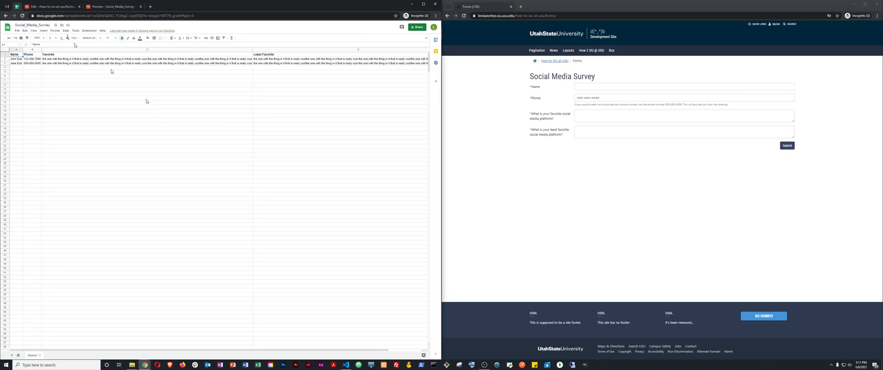